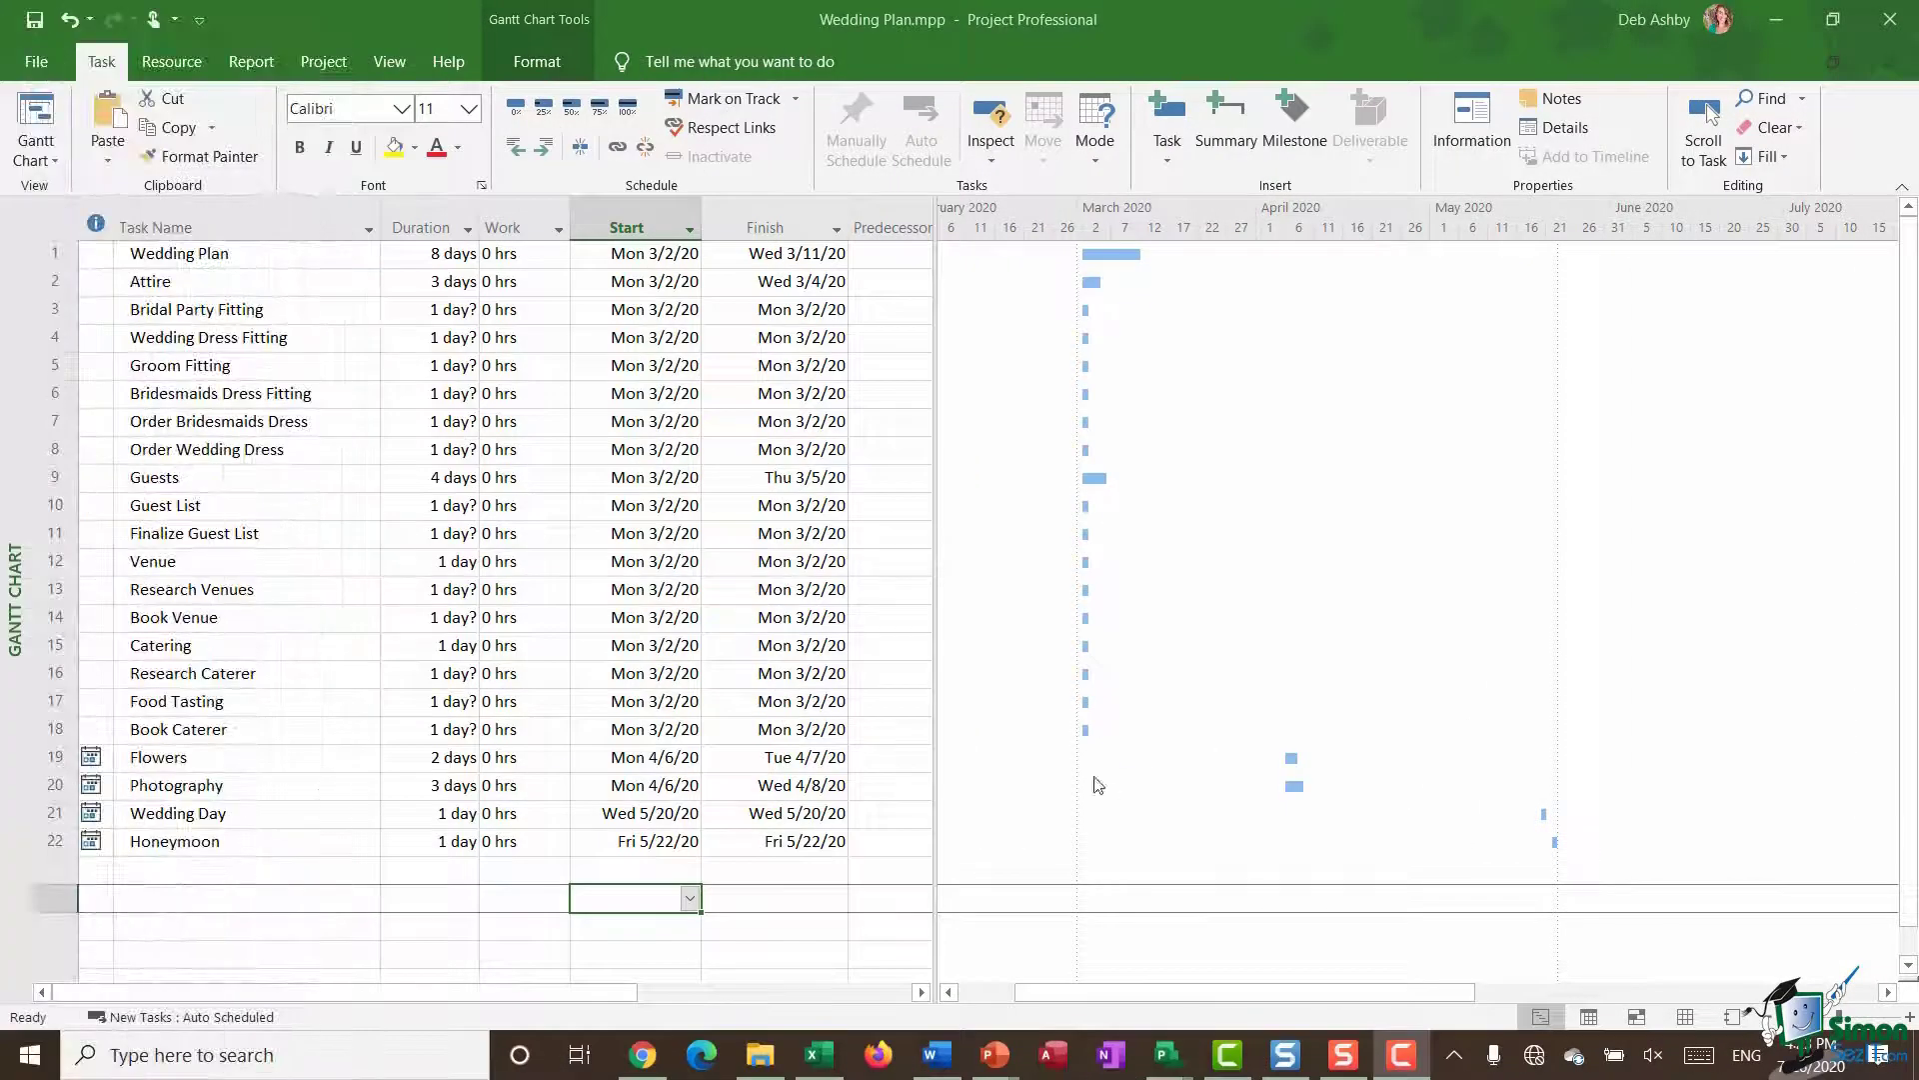
# Step: Indent row 3, Bridal Party Fitting, one level under Attire
pyautogui.click(55, 281)
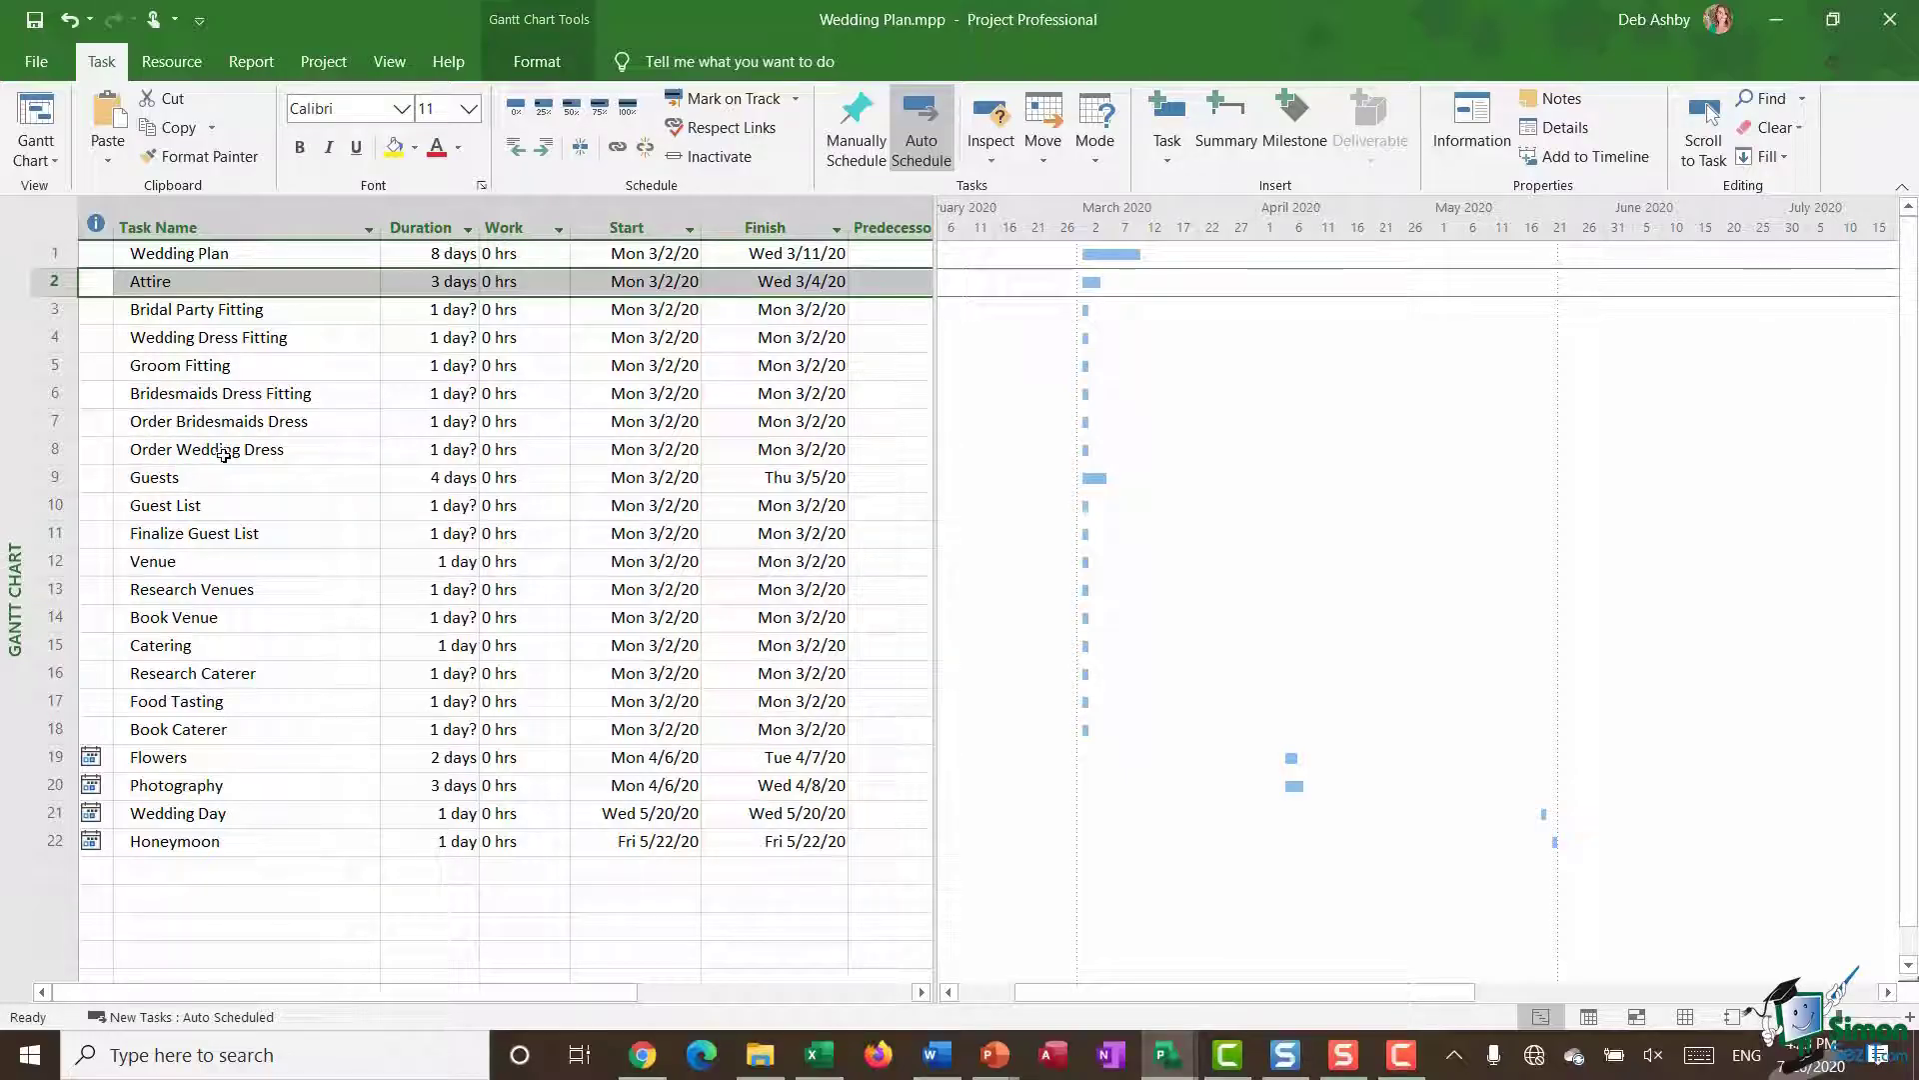
pyautogui.moveTo(55, 449); pyautogui.dragTo(55, 312)
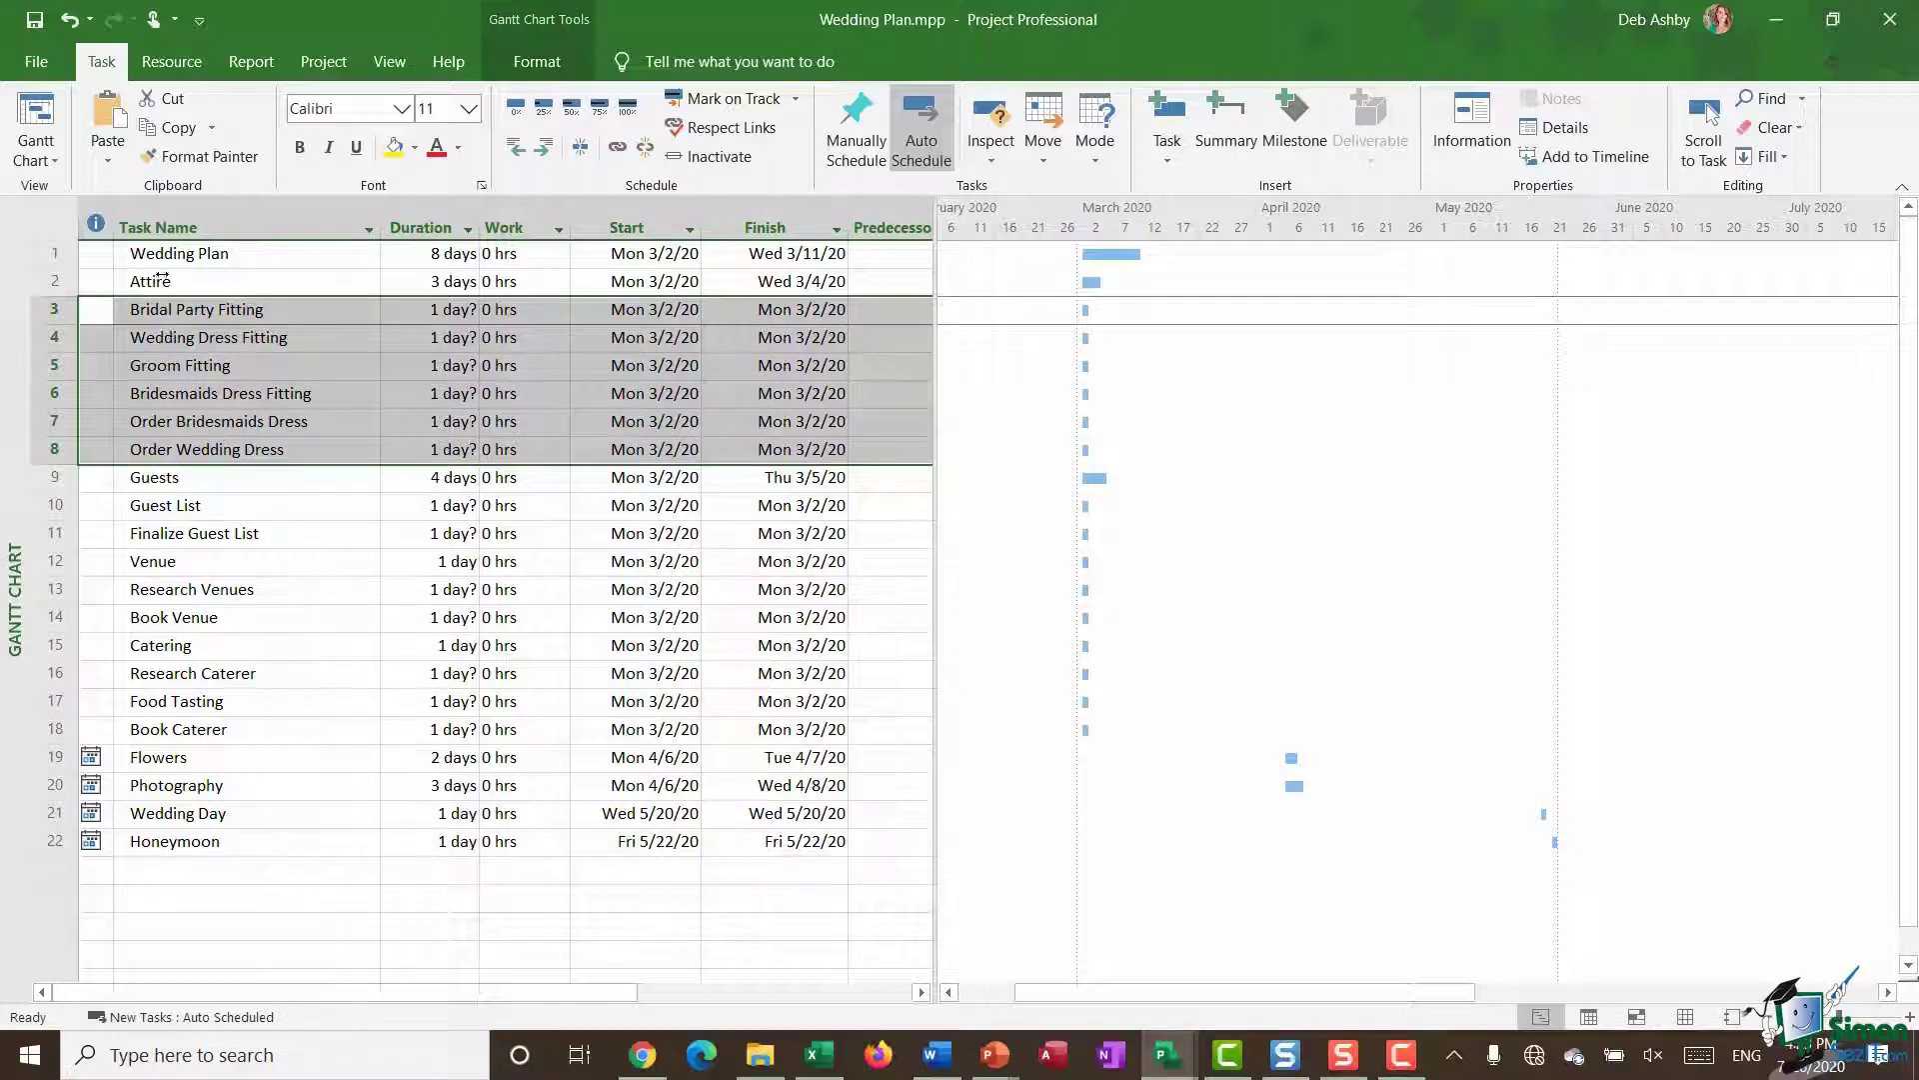
pyautogui.press('Up')
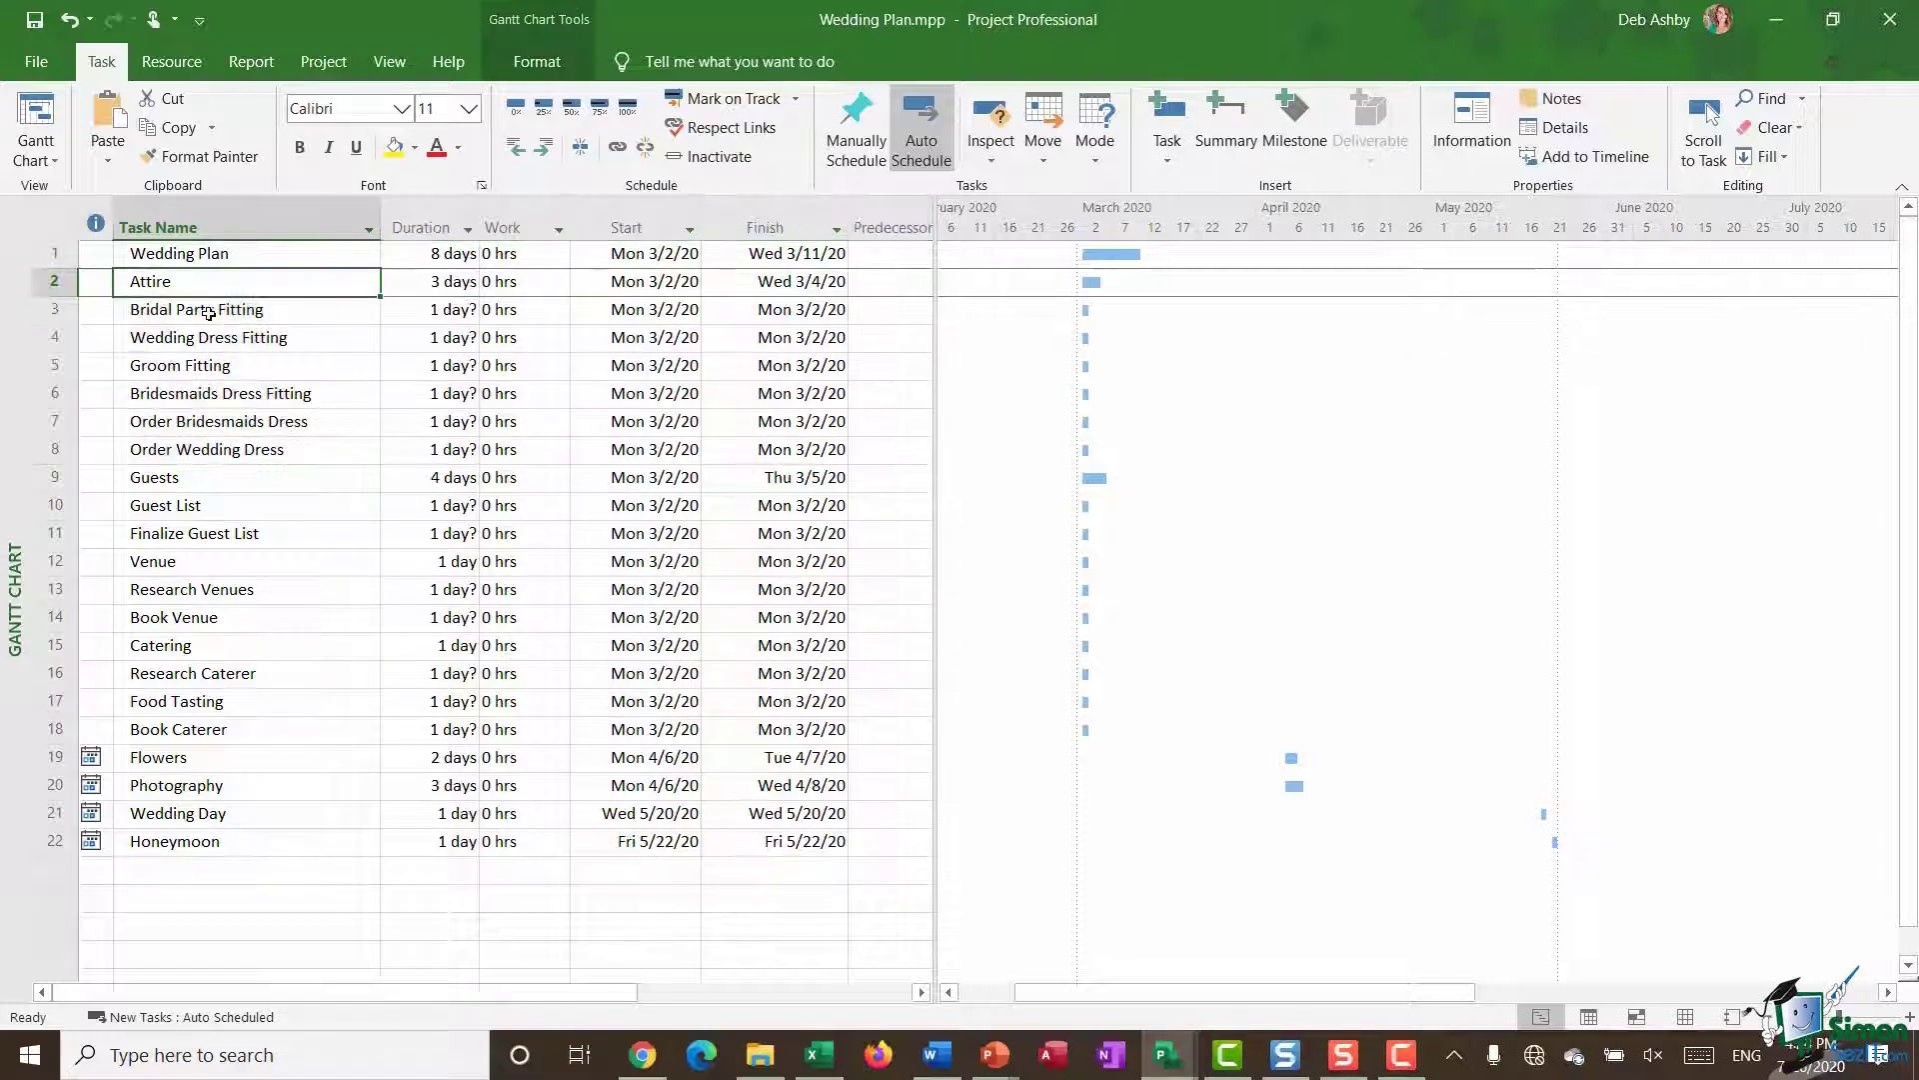
pyautogui.click(45, 310)
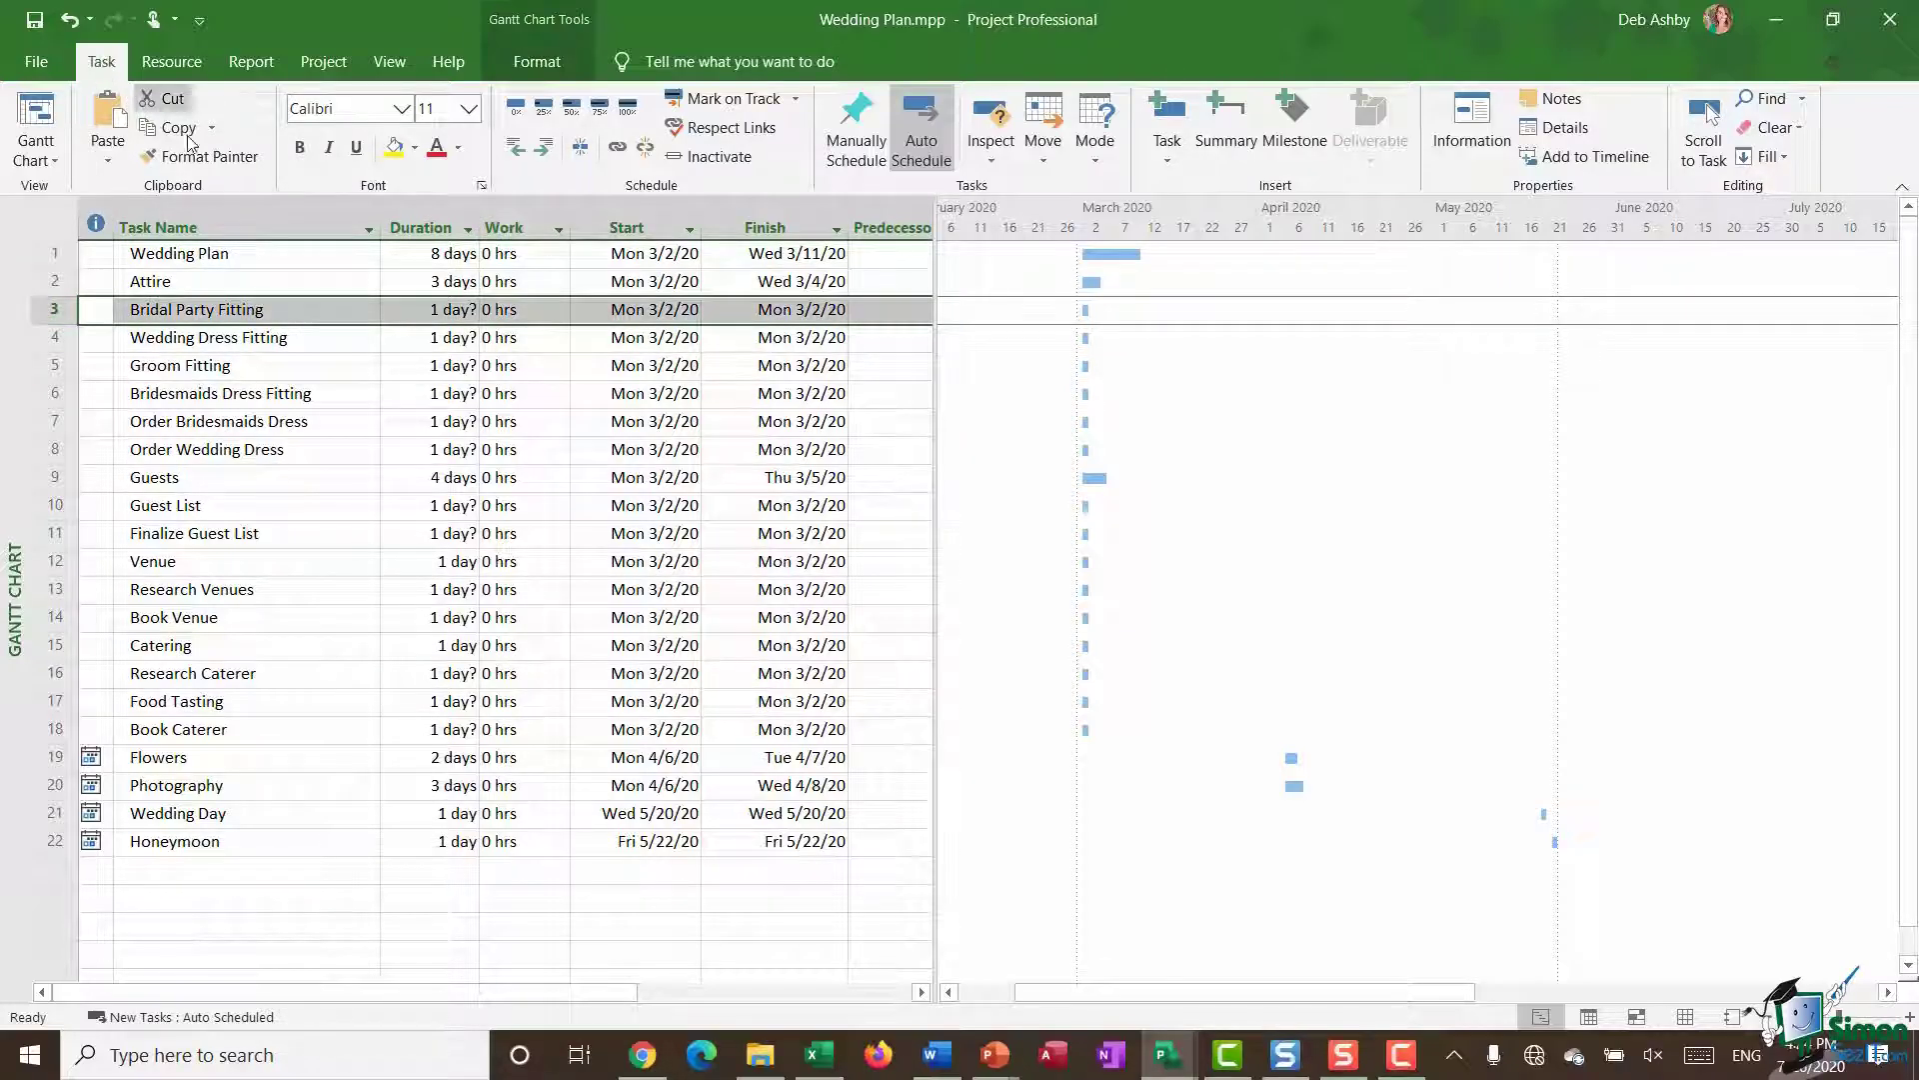
pyautogui.click(548, 152)
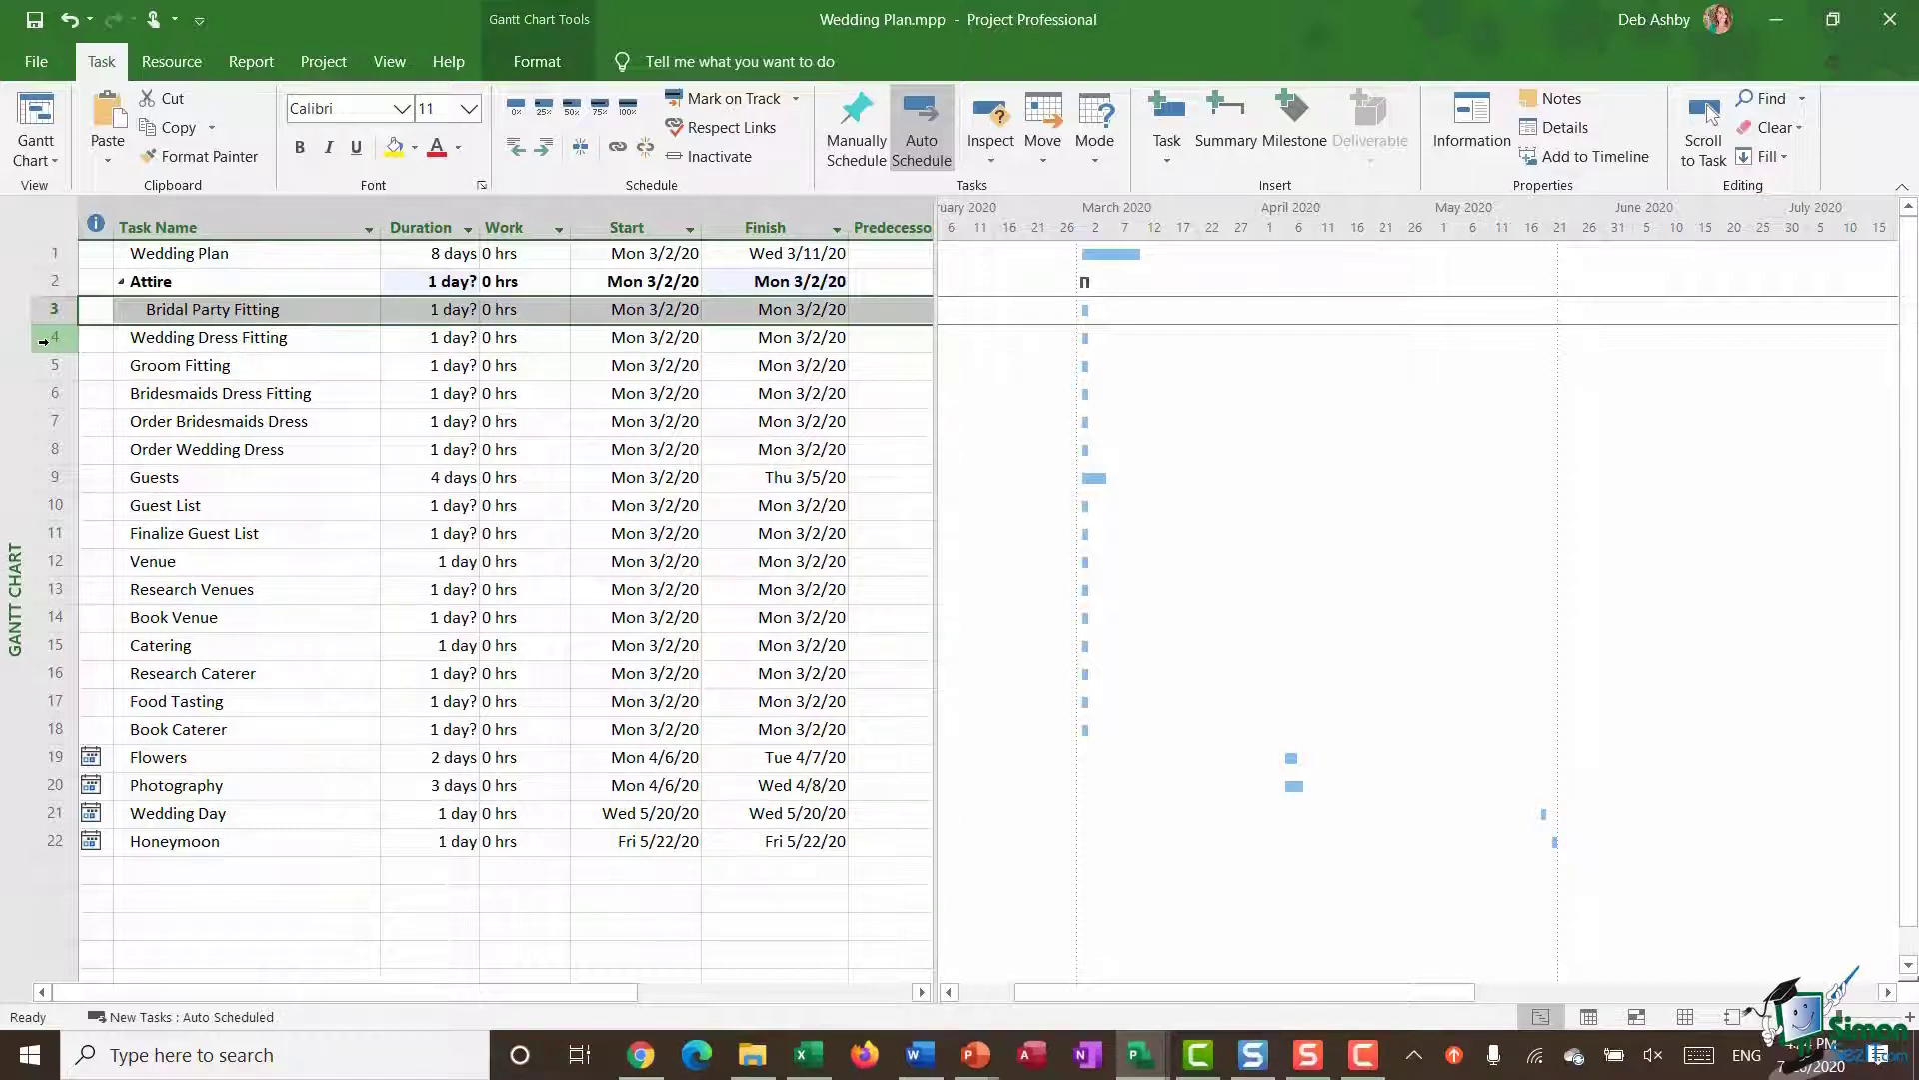
# Step: Indent the three fitting tasks in rows 4–6 twice so they sit under Bridal Party Fitting
pyautogui.moveTo(45, 340); pyautogui.dragTo(45, 393)
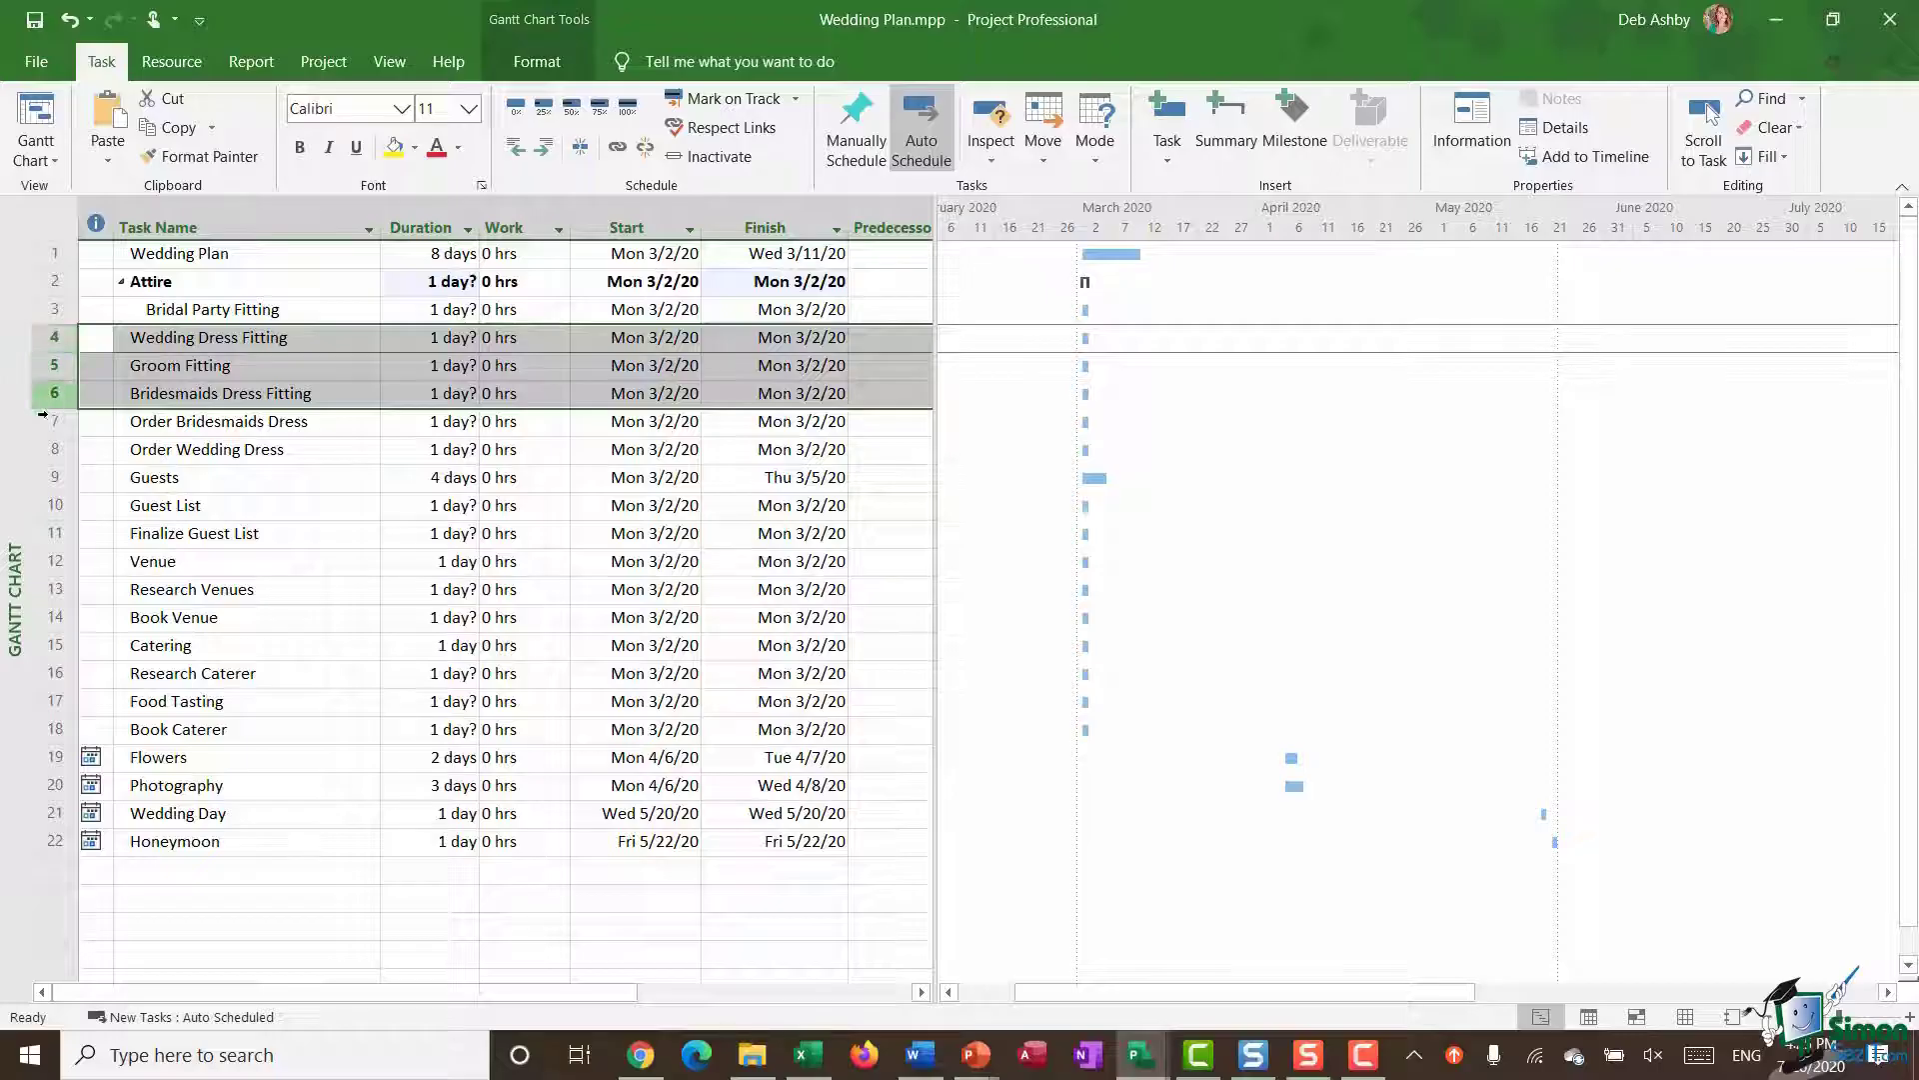
pyautogui.click(552, 150)
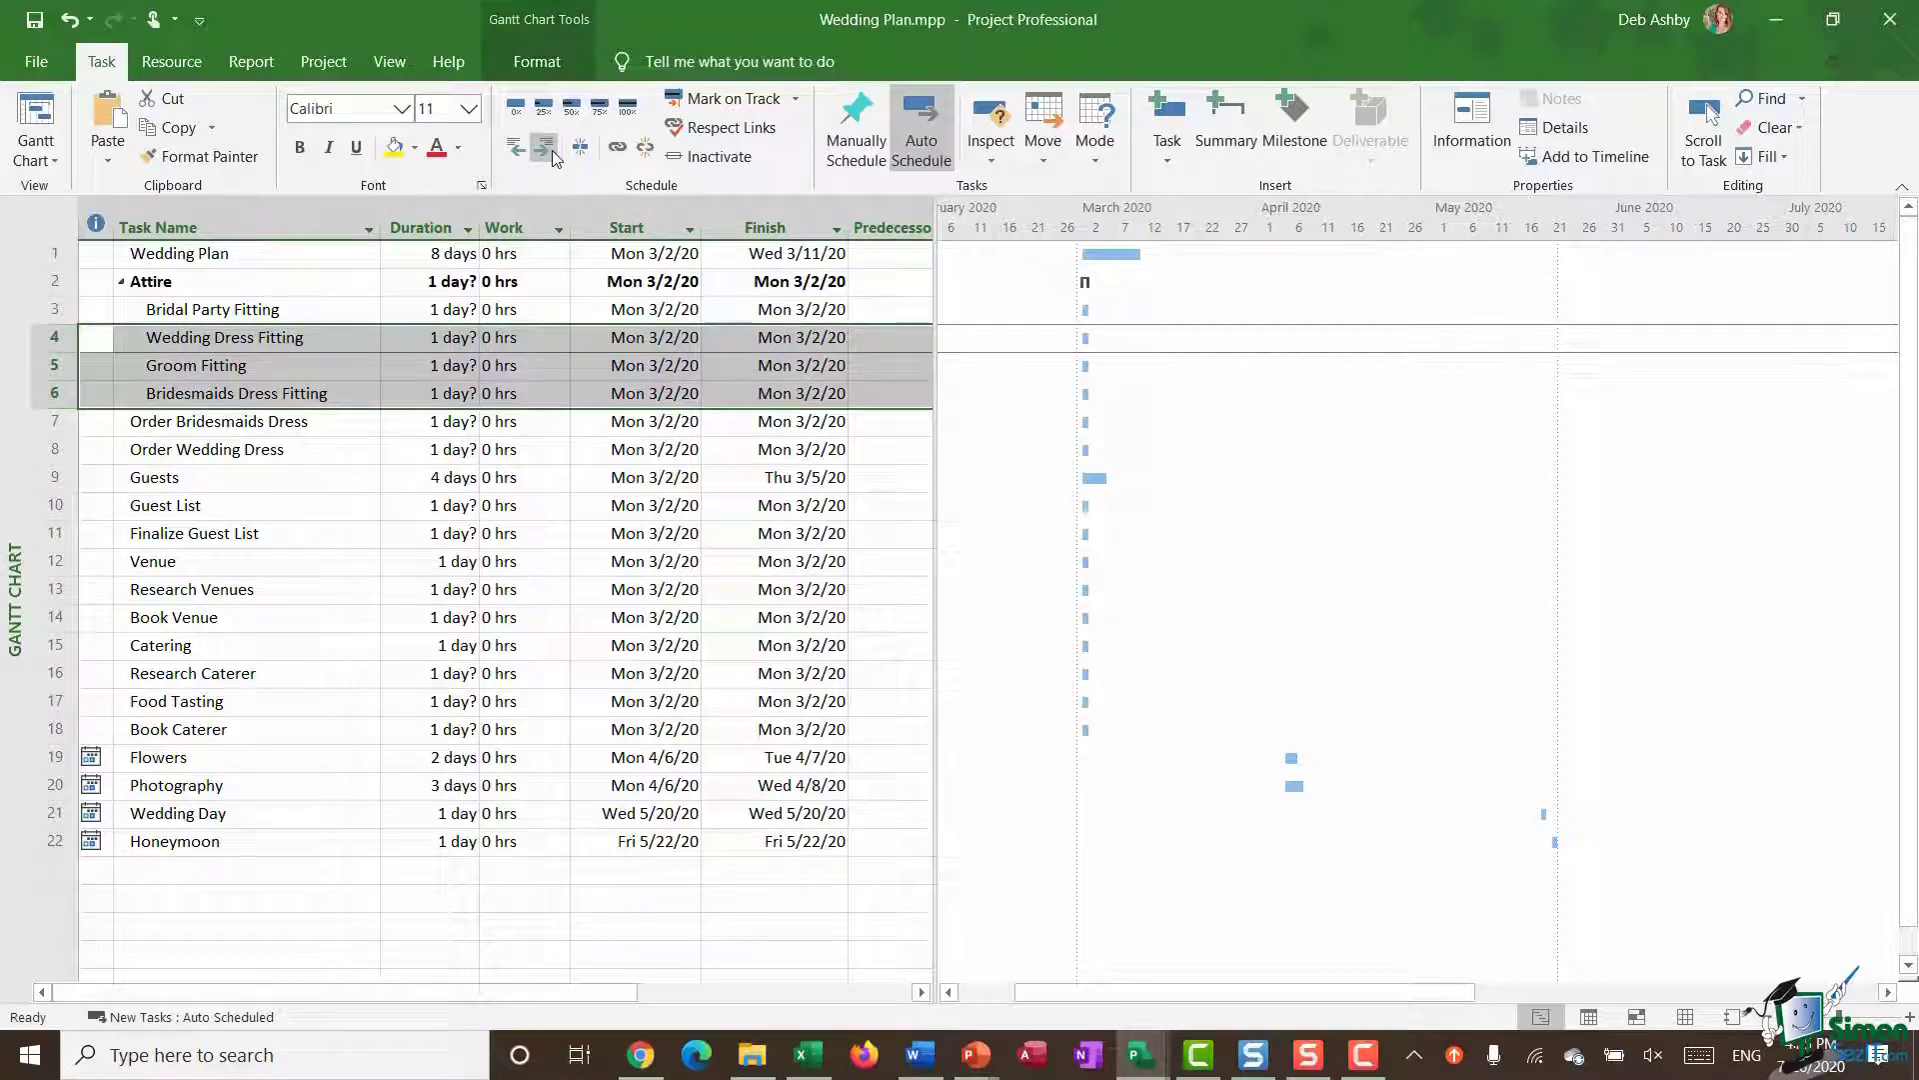
pyautogui.click(552, 150)
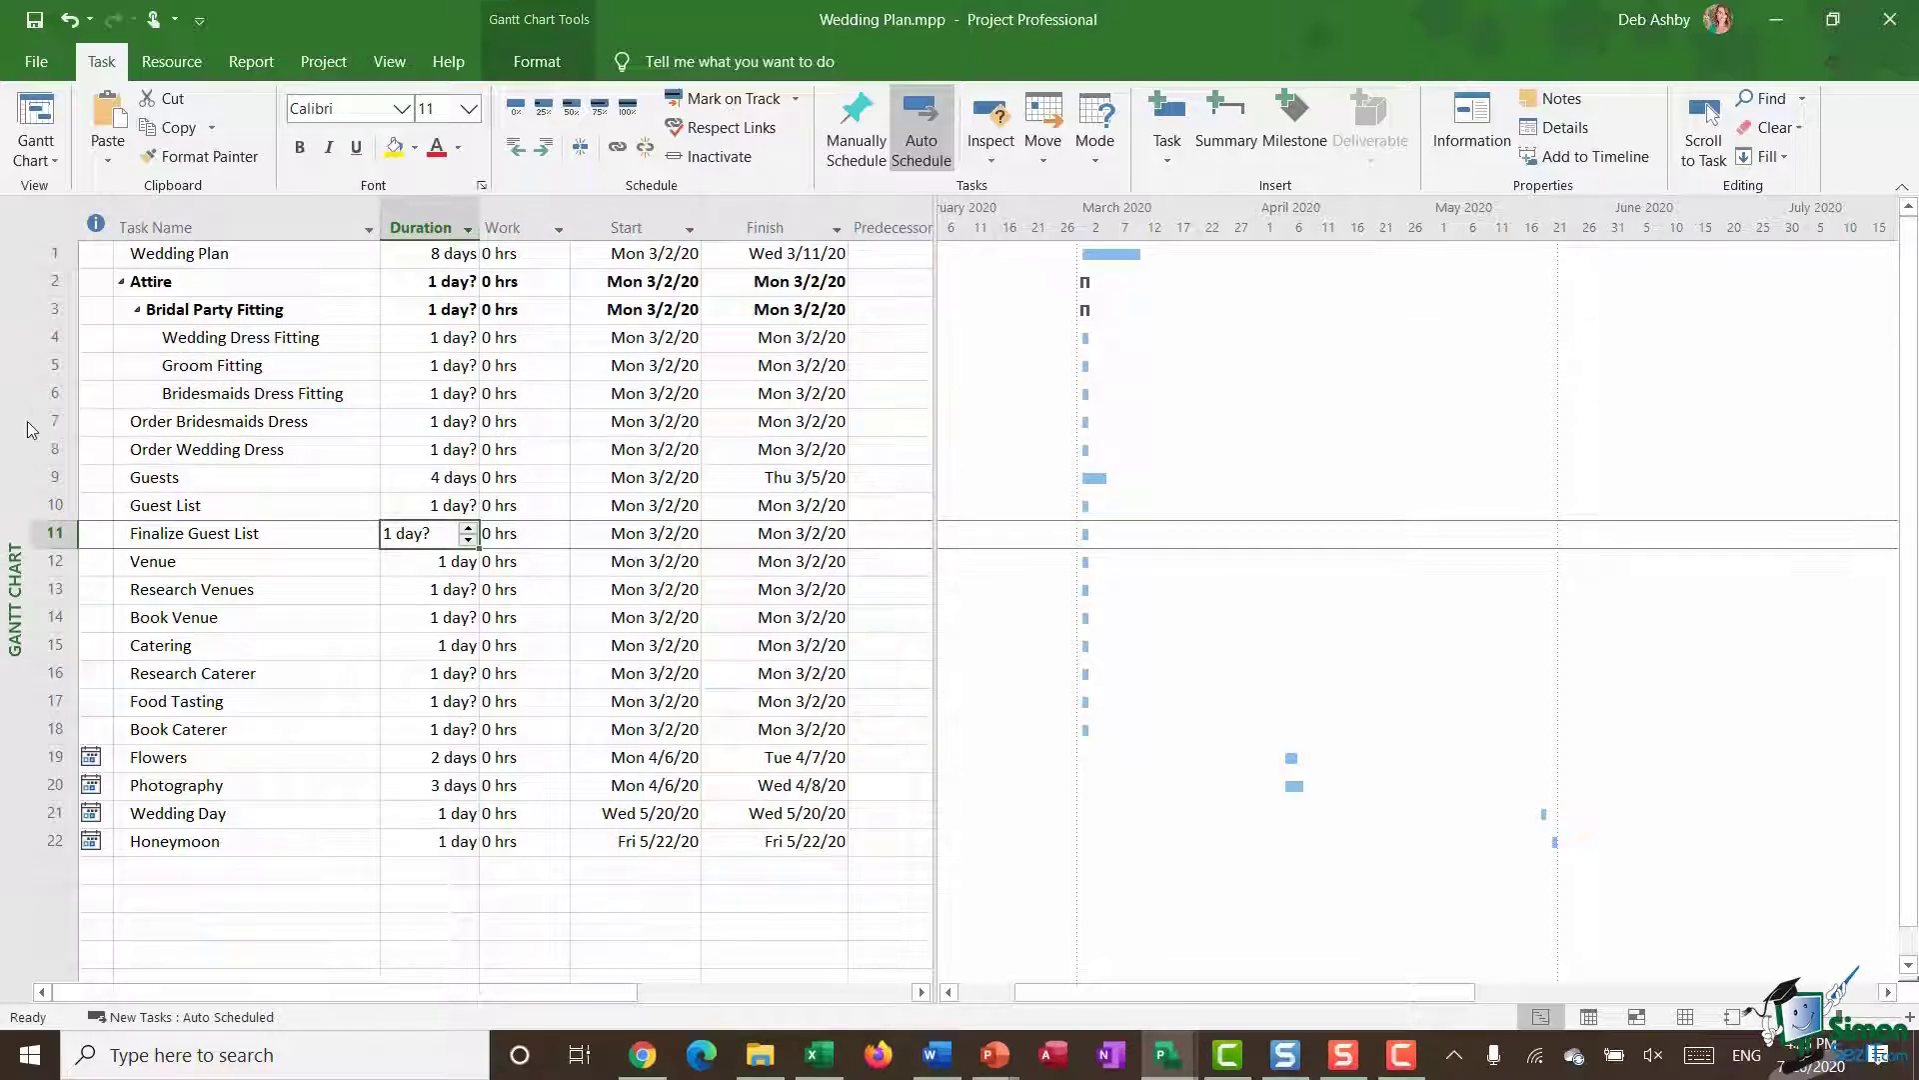
# Step: Indent the two dress-order tasks in rows 7–8 under Attire
pyautogui.moveTo(58, 417); pyautogui.dragTo(54, 449)
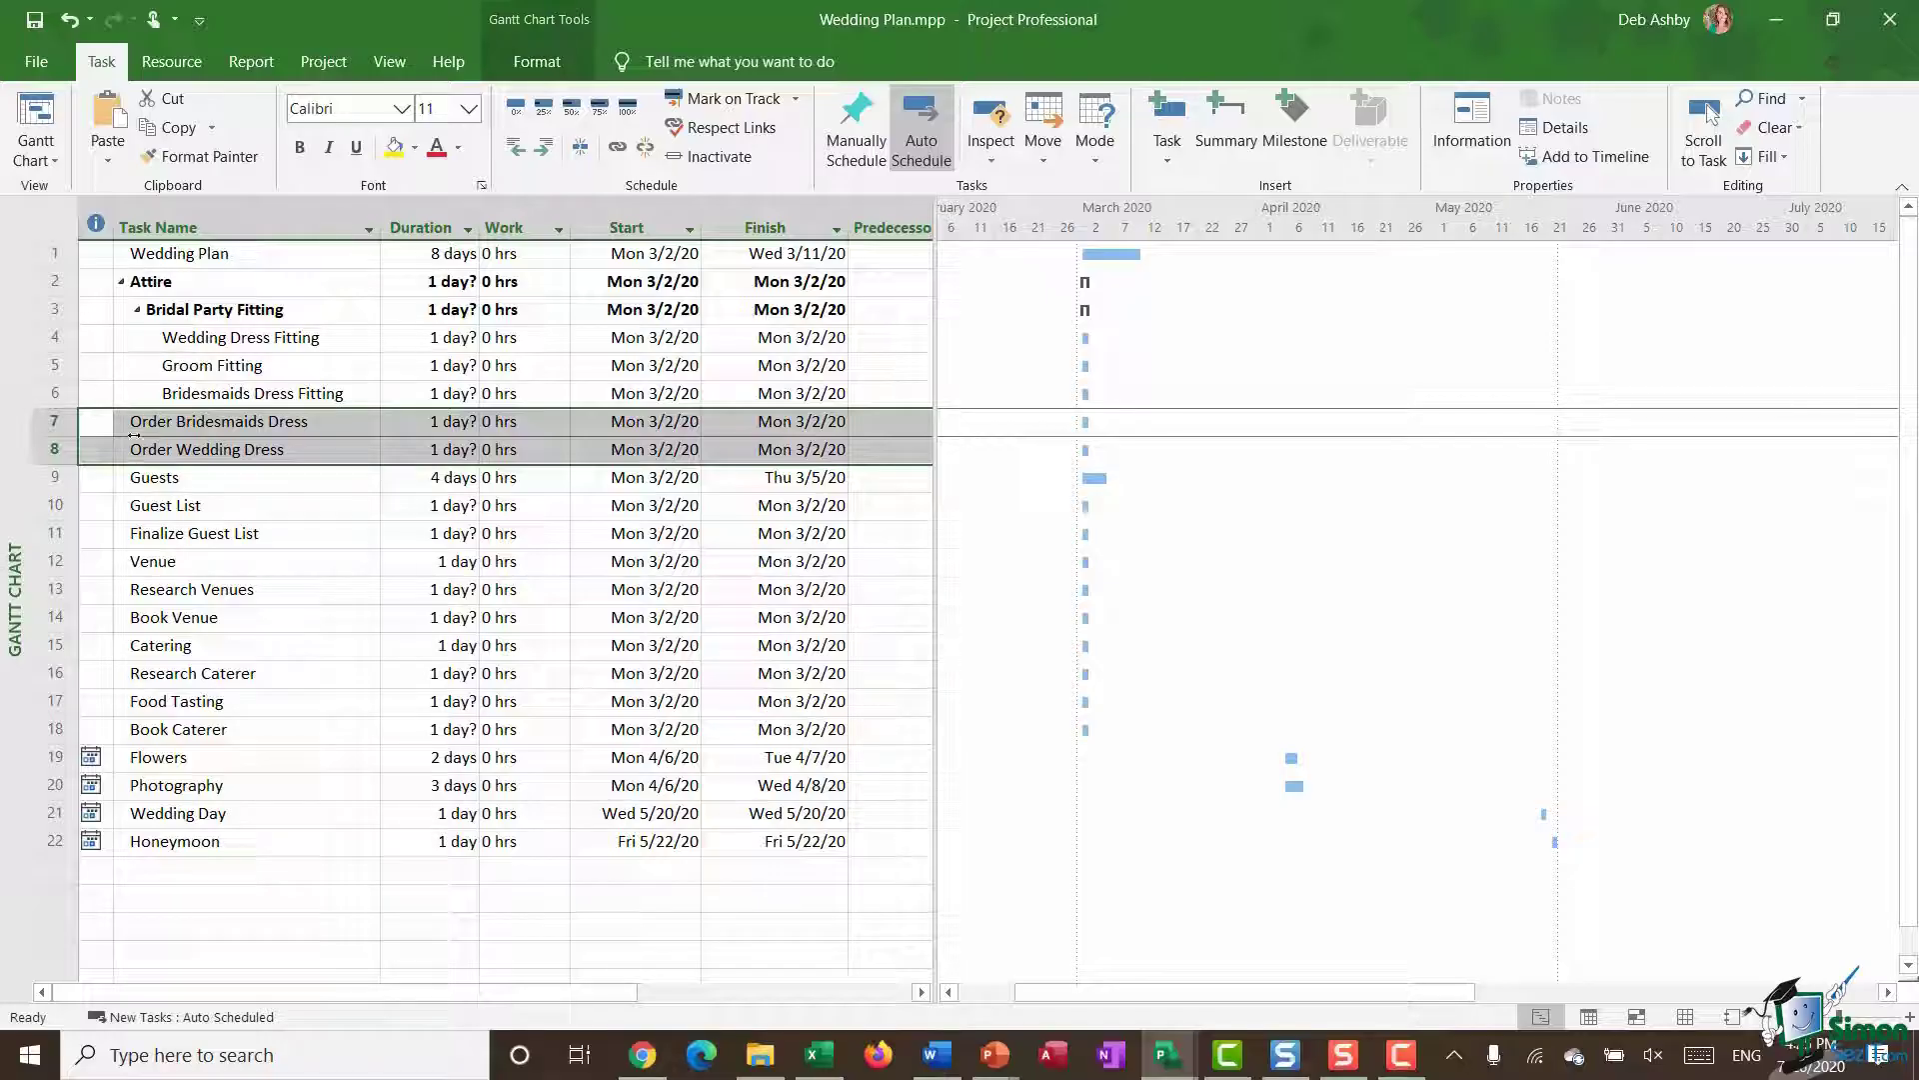
pyautogui.click(545, 145)
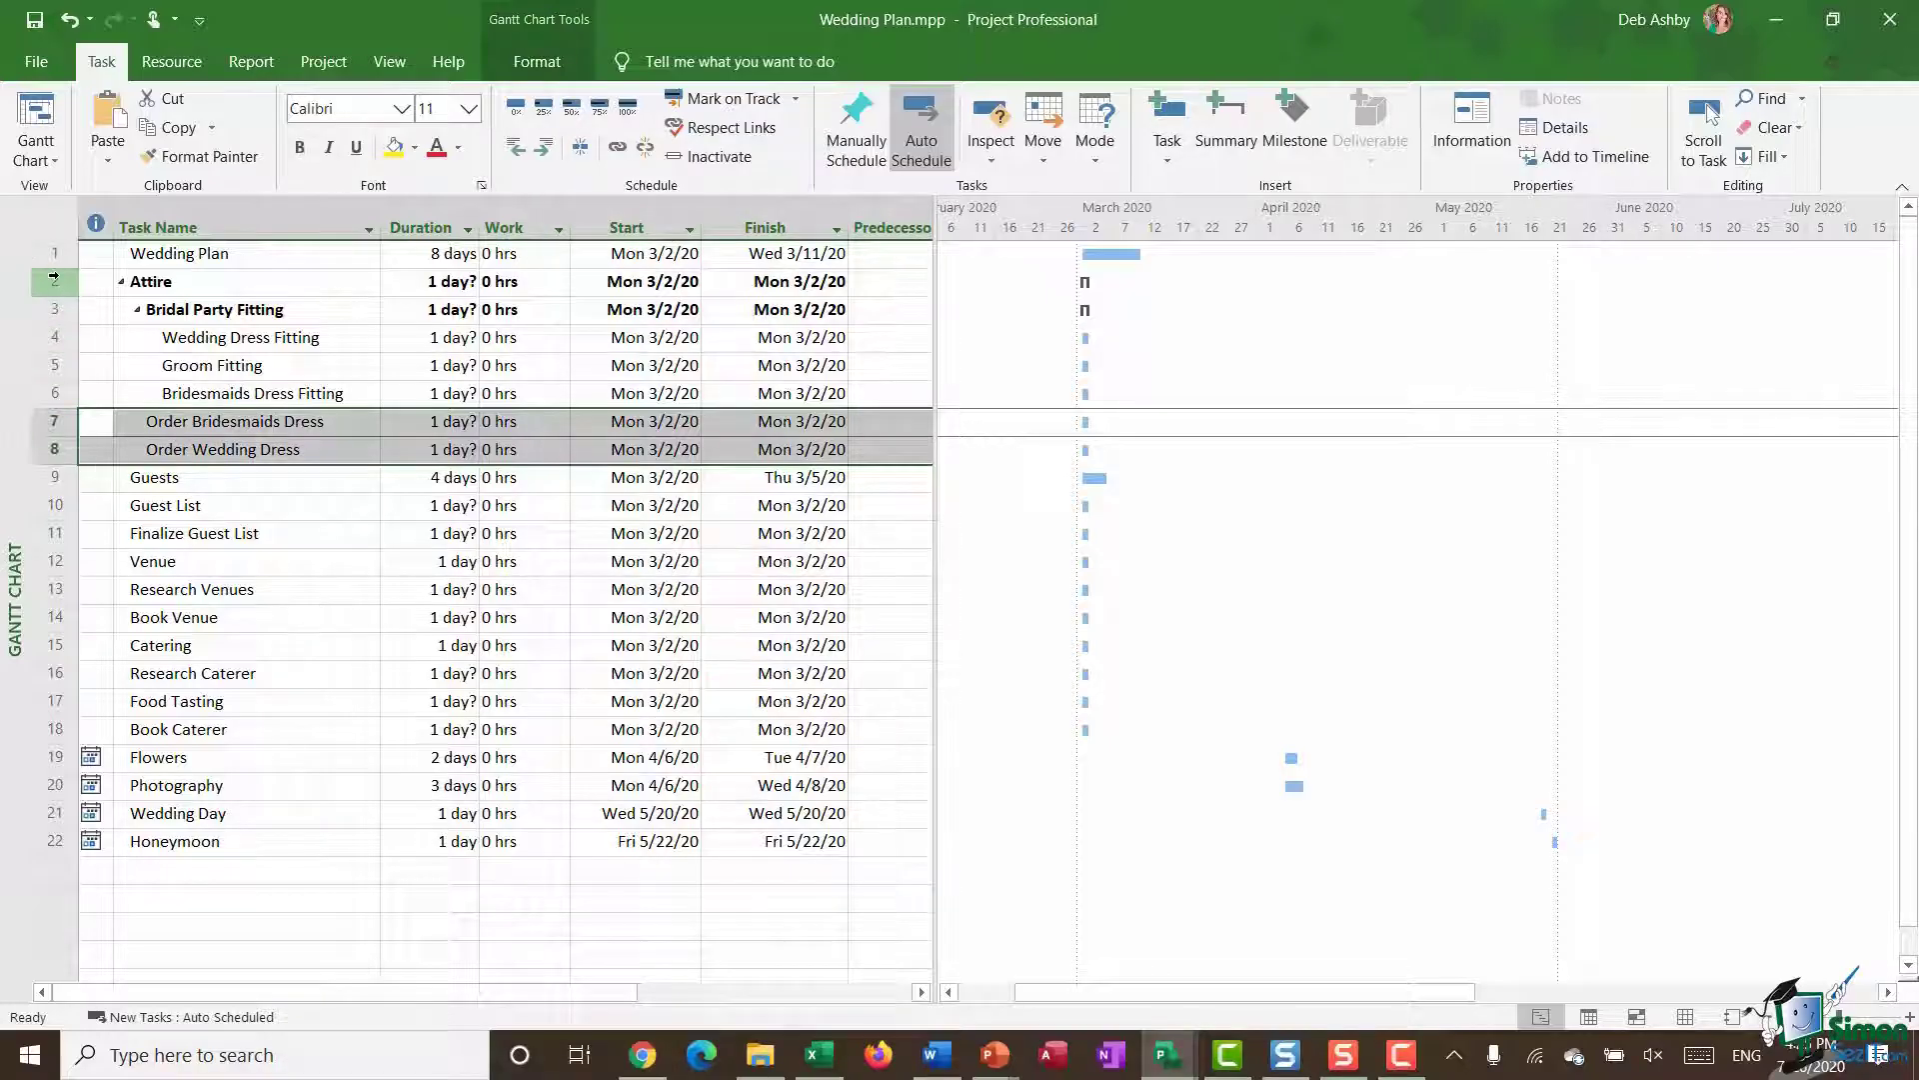
pyautogui.moveTo(52, 287); pyautogui.dragTo(33, 453)
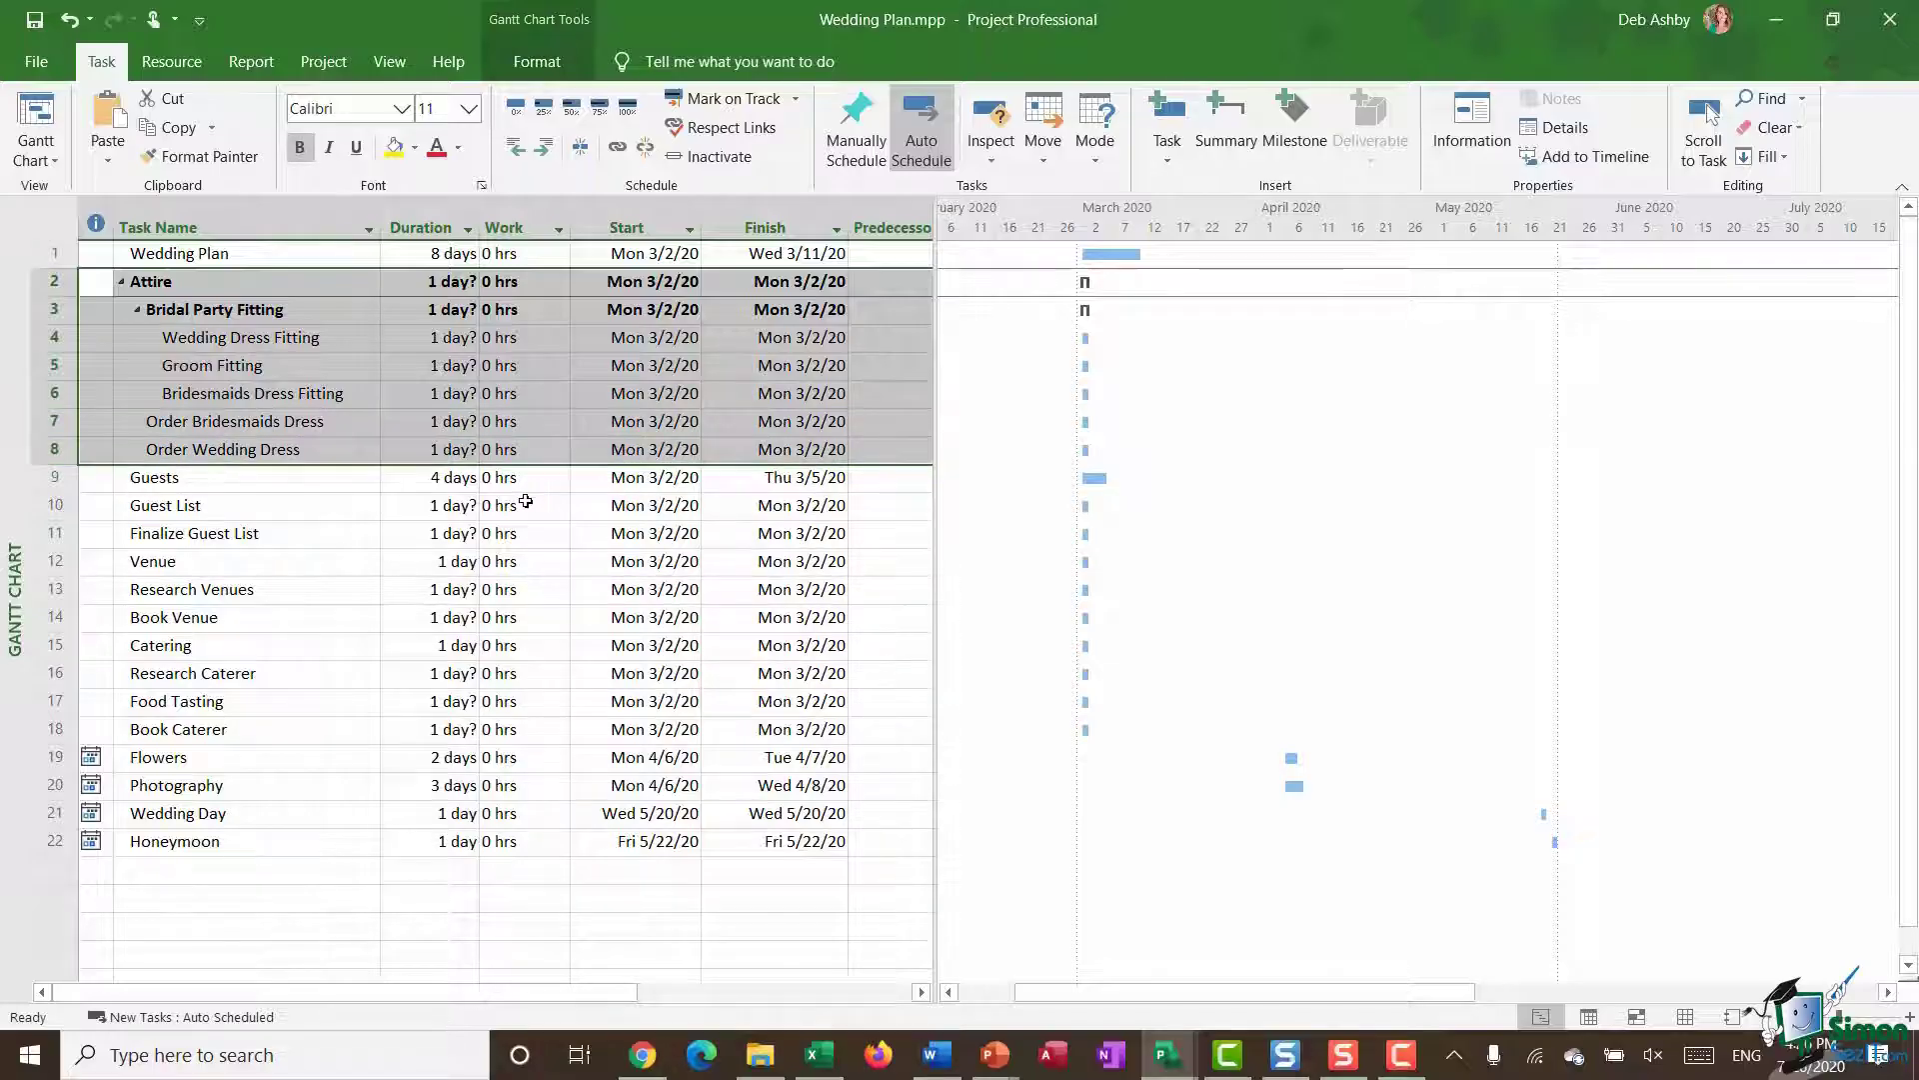
pyautogui.press('Down')
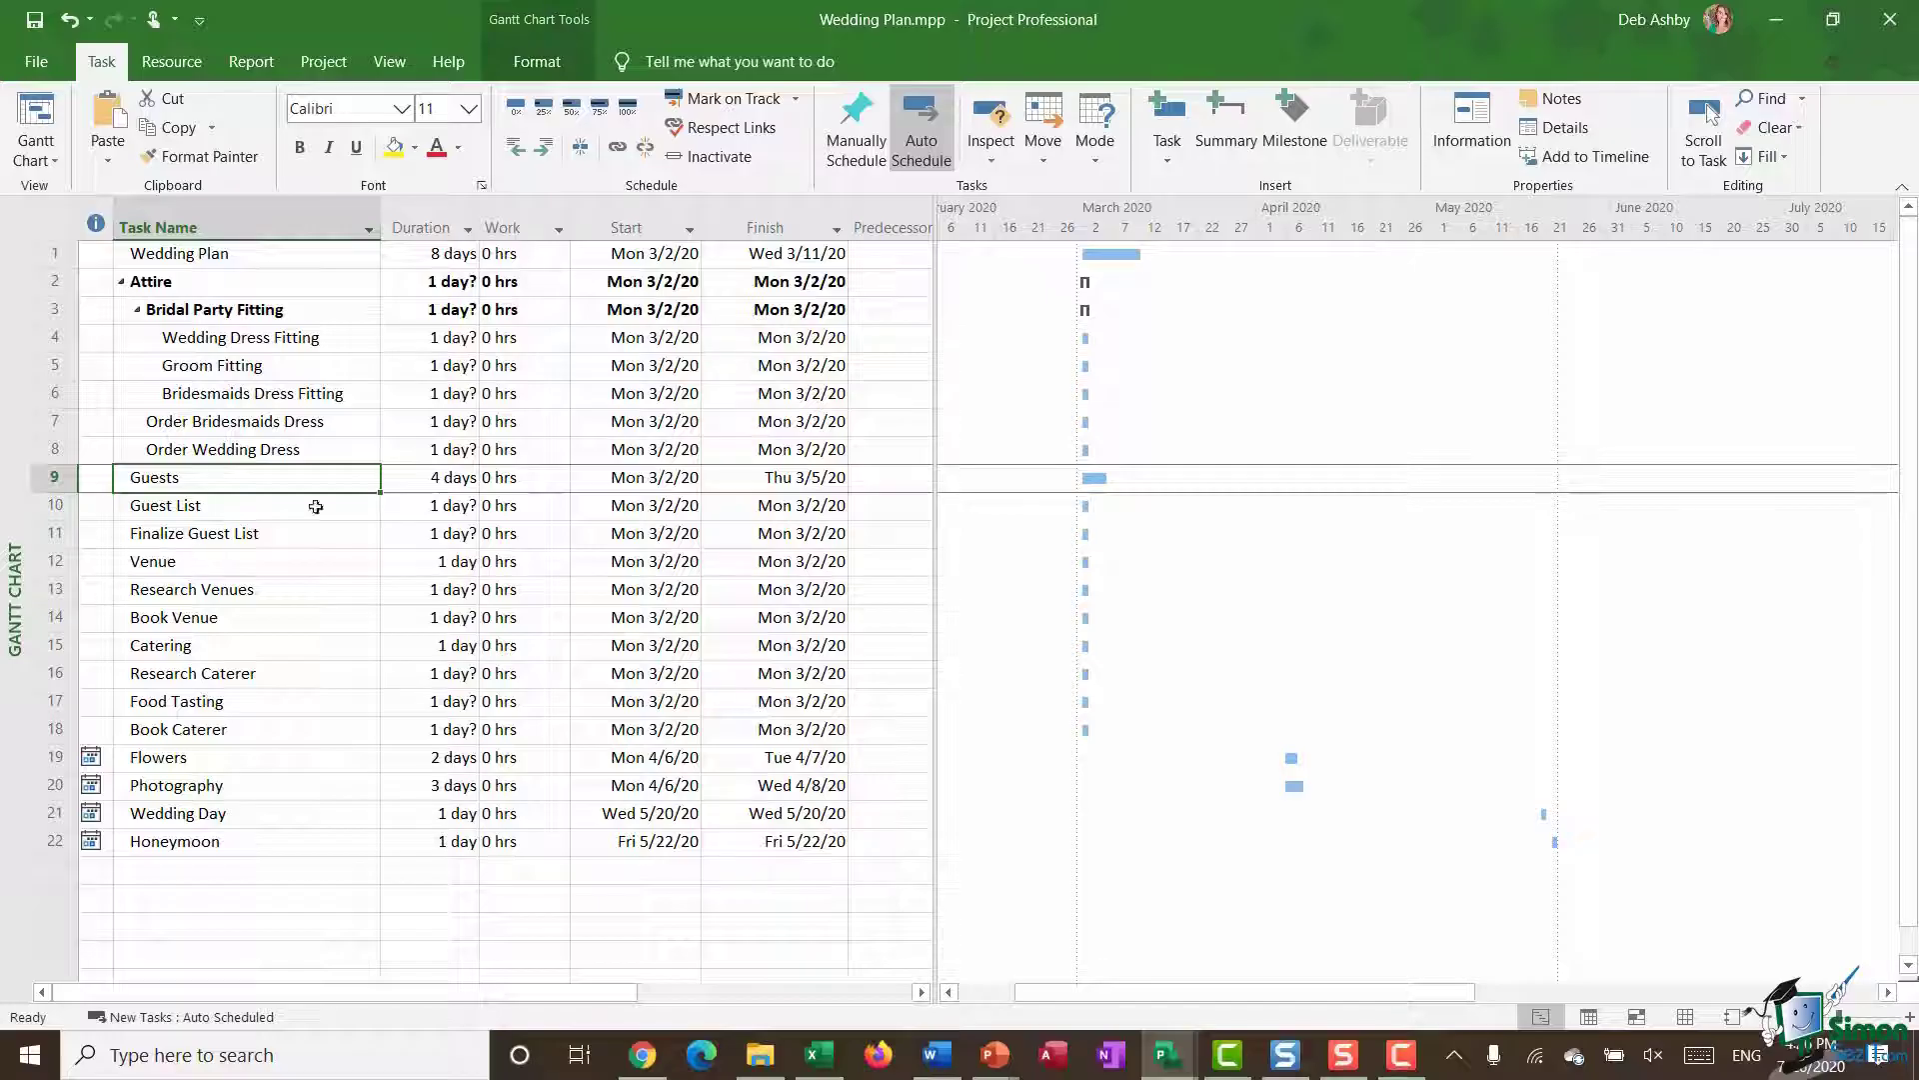
# Step: Indent Guest List and Finalize Guest List, Research Venues and Book Venue, and the three caterer tasks
pyautogui.click(51, 505)
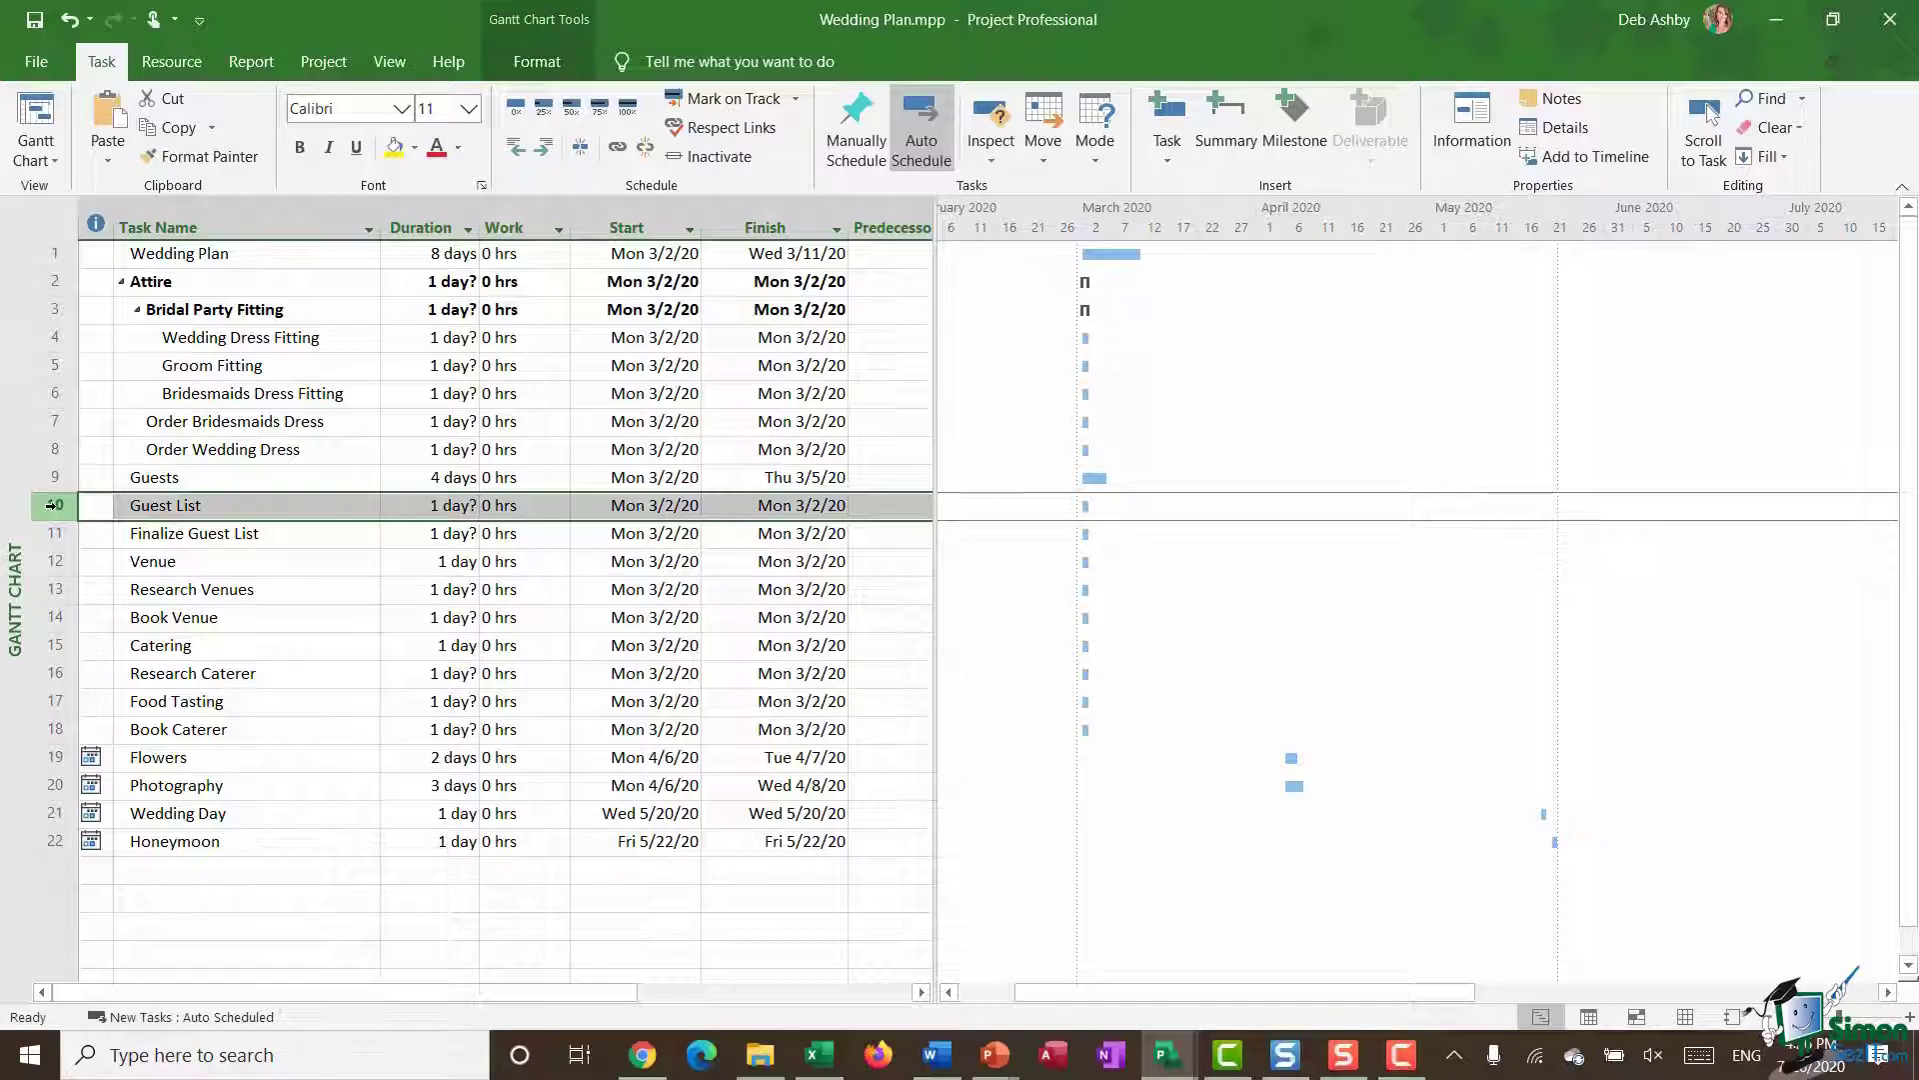
pyautogui.moveTo(51, 505); pyautogui.dragTo(51, 533)
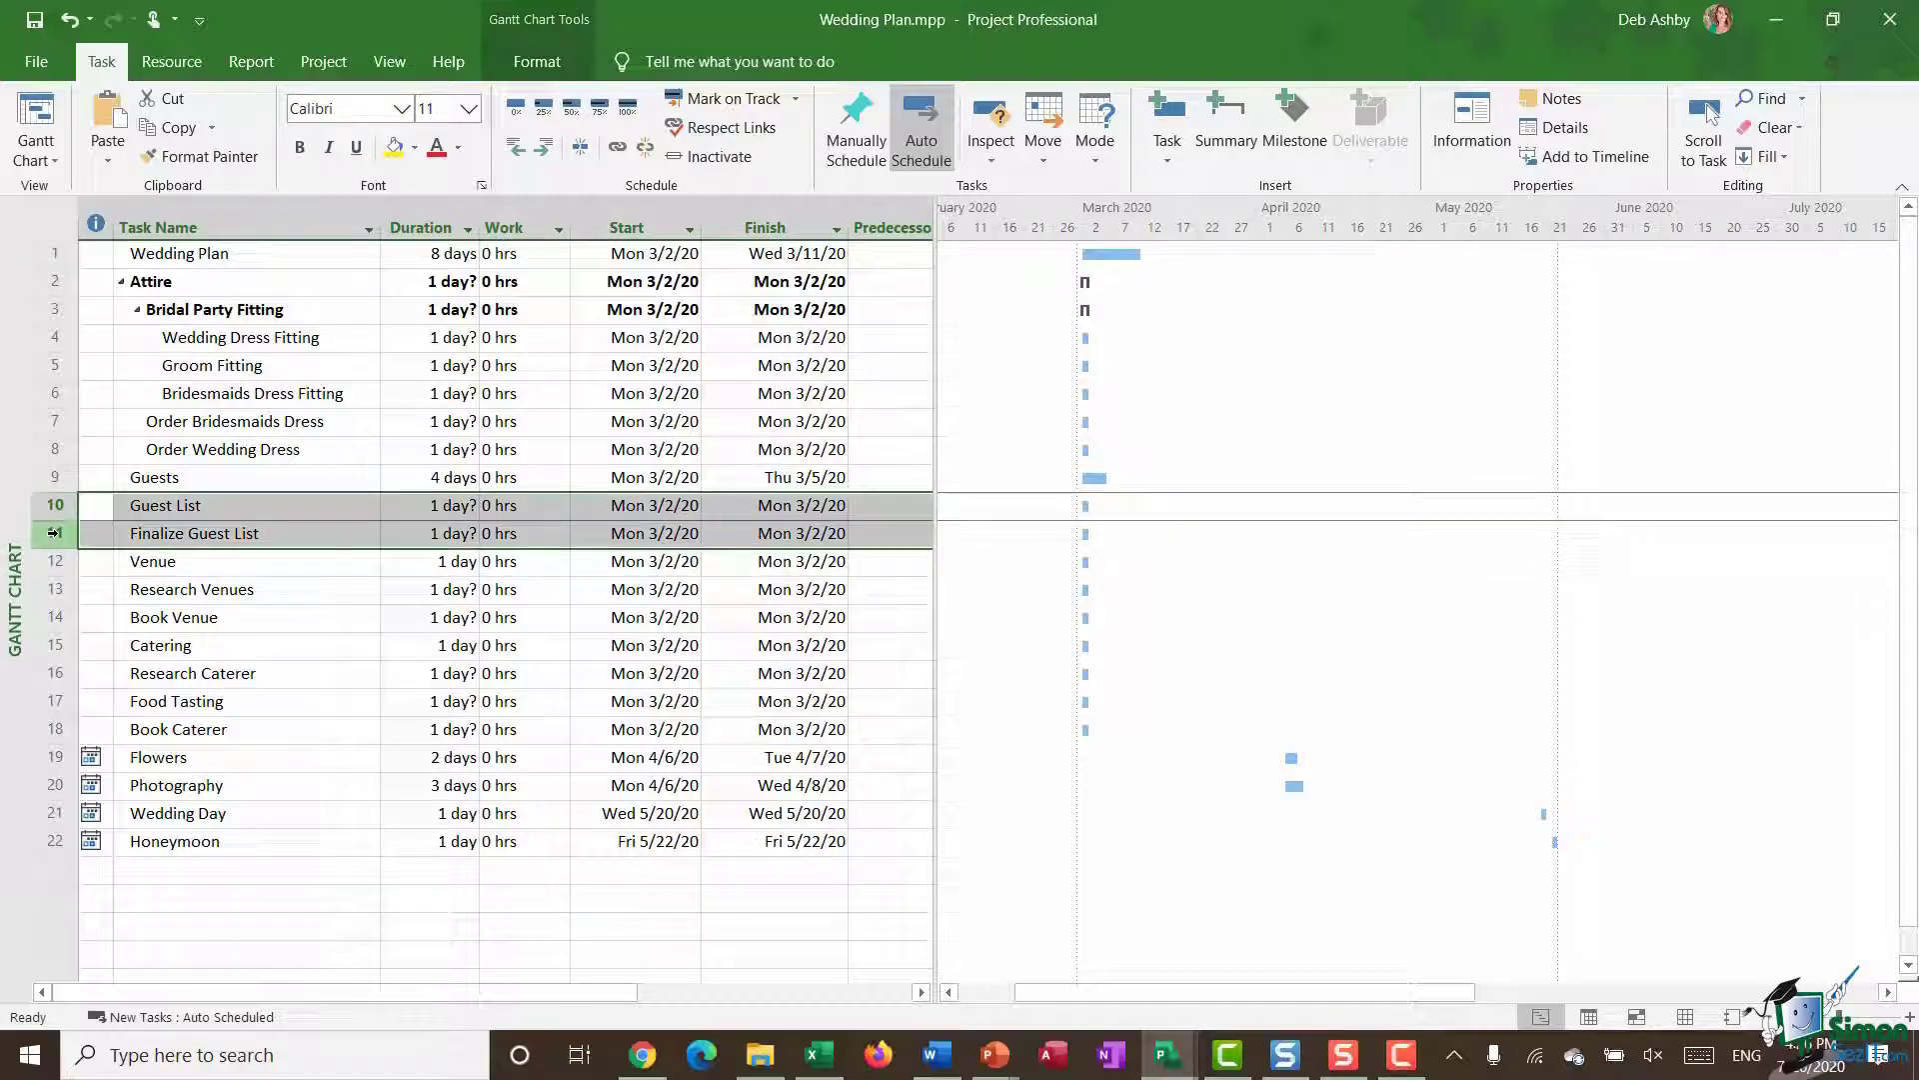
pyautogui.click(550, 154)
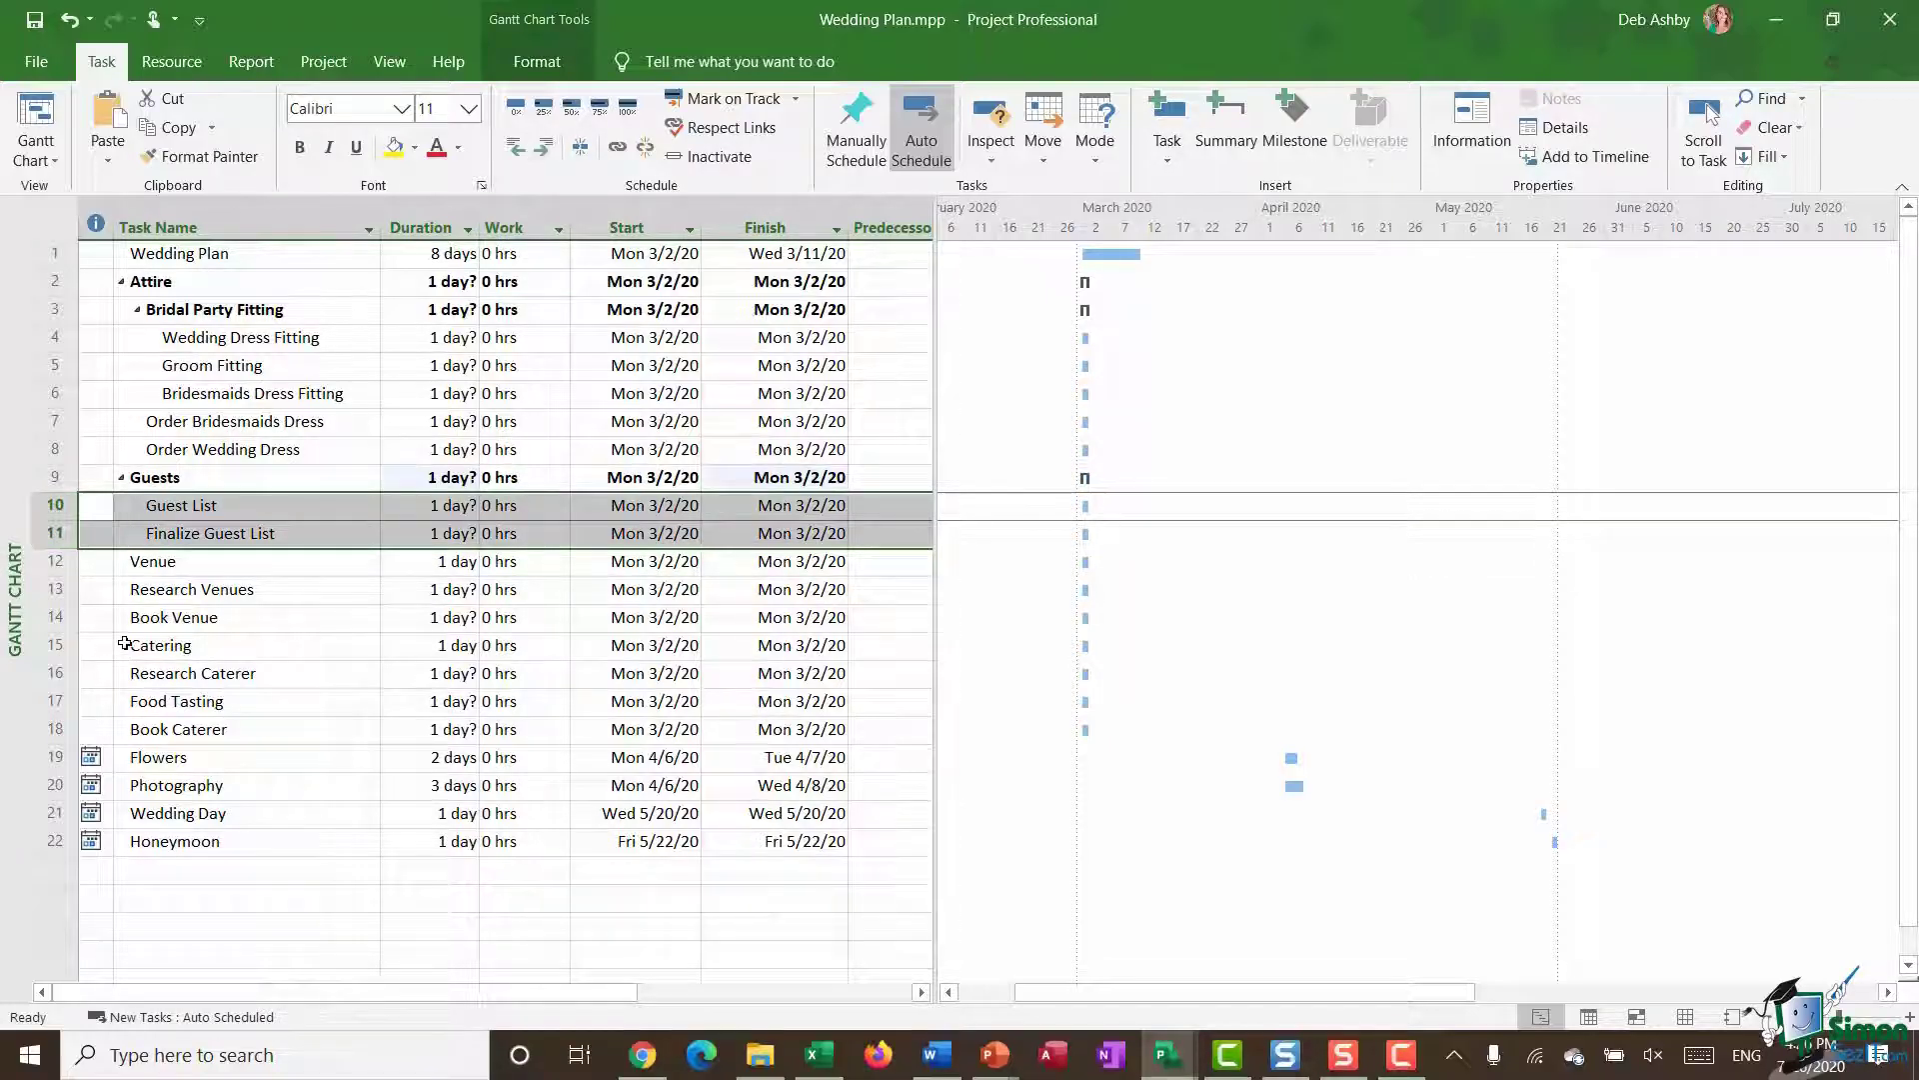
pyautogui.click(55, 590)
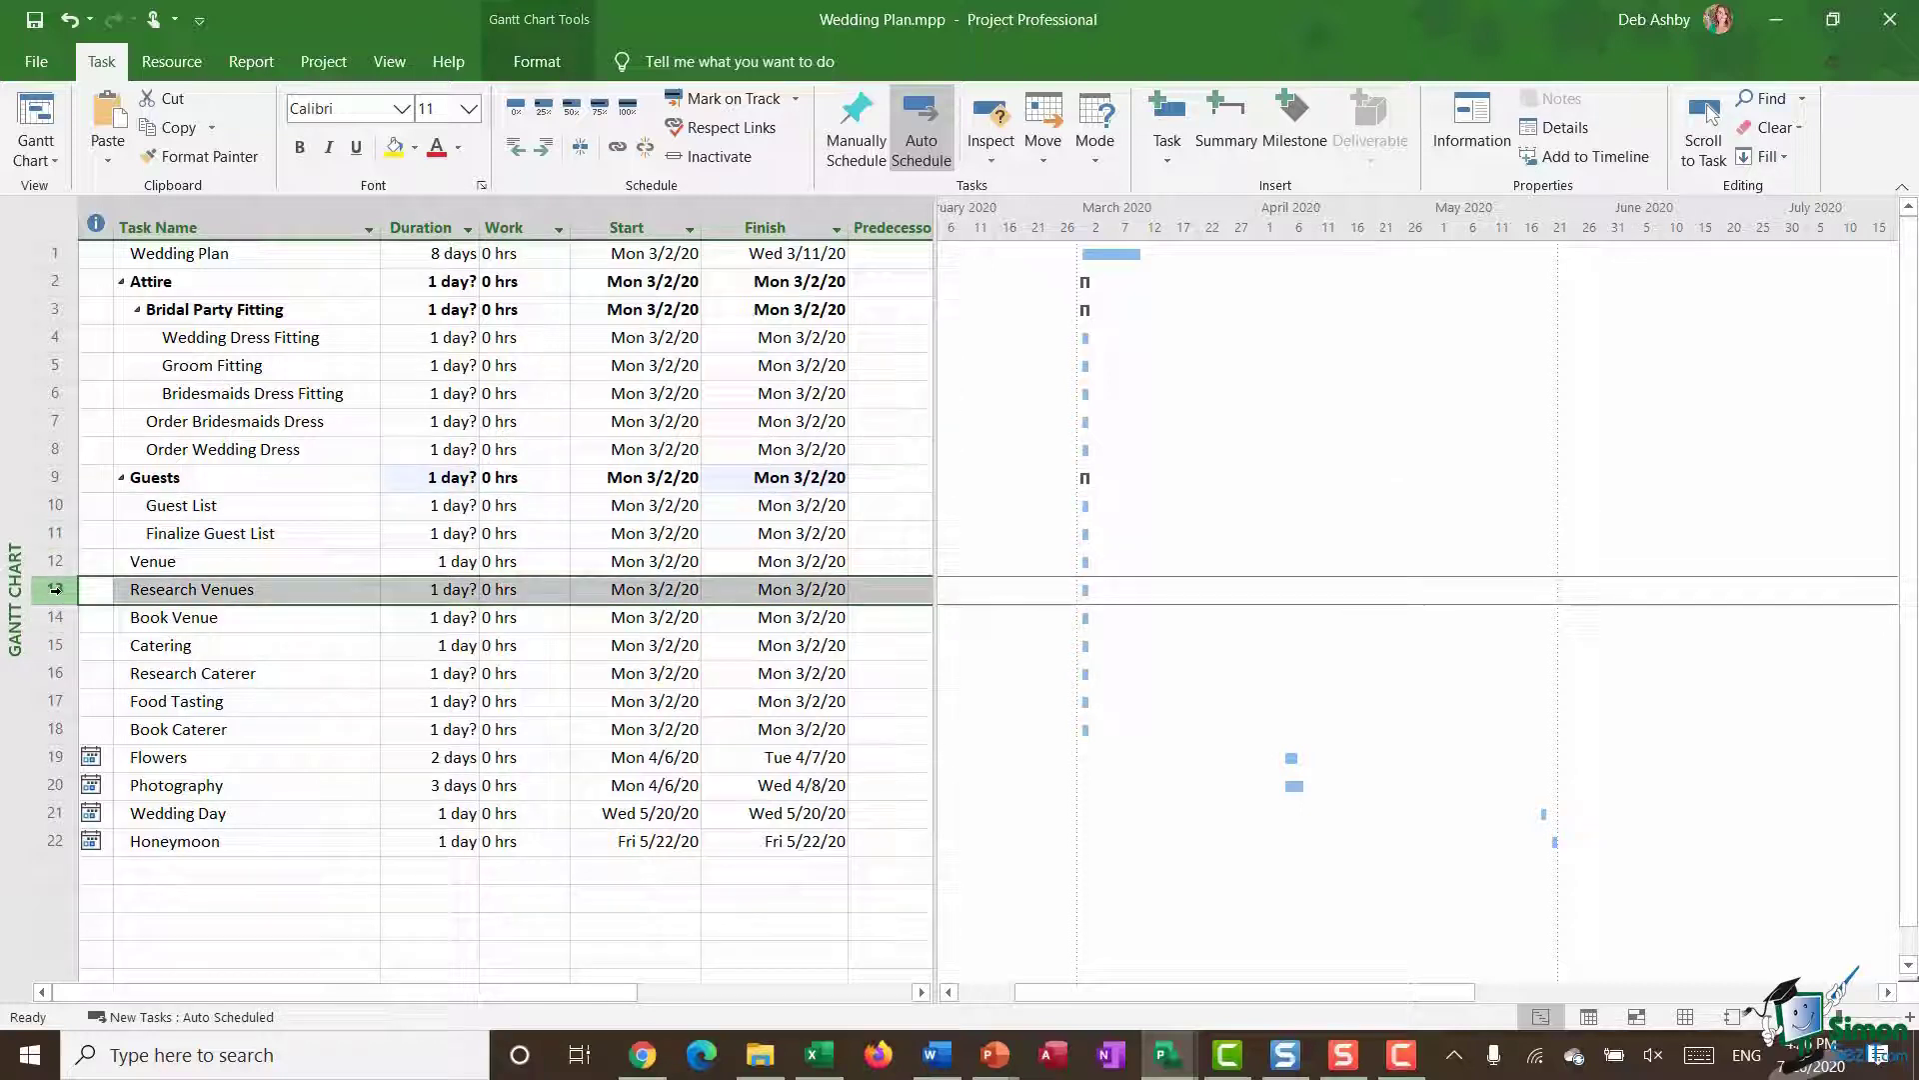
pyautogui.moveTo(55, 589); pyautogui.dragTo(55, 617)
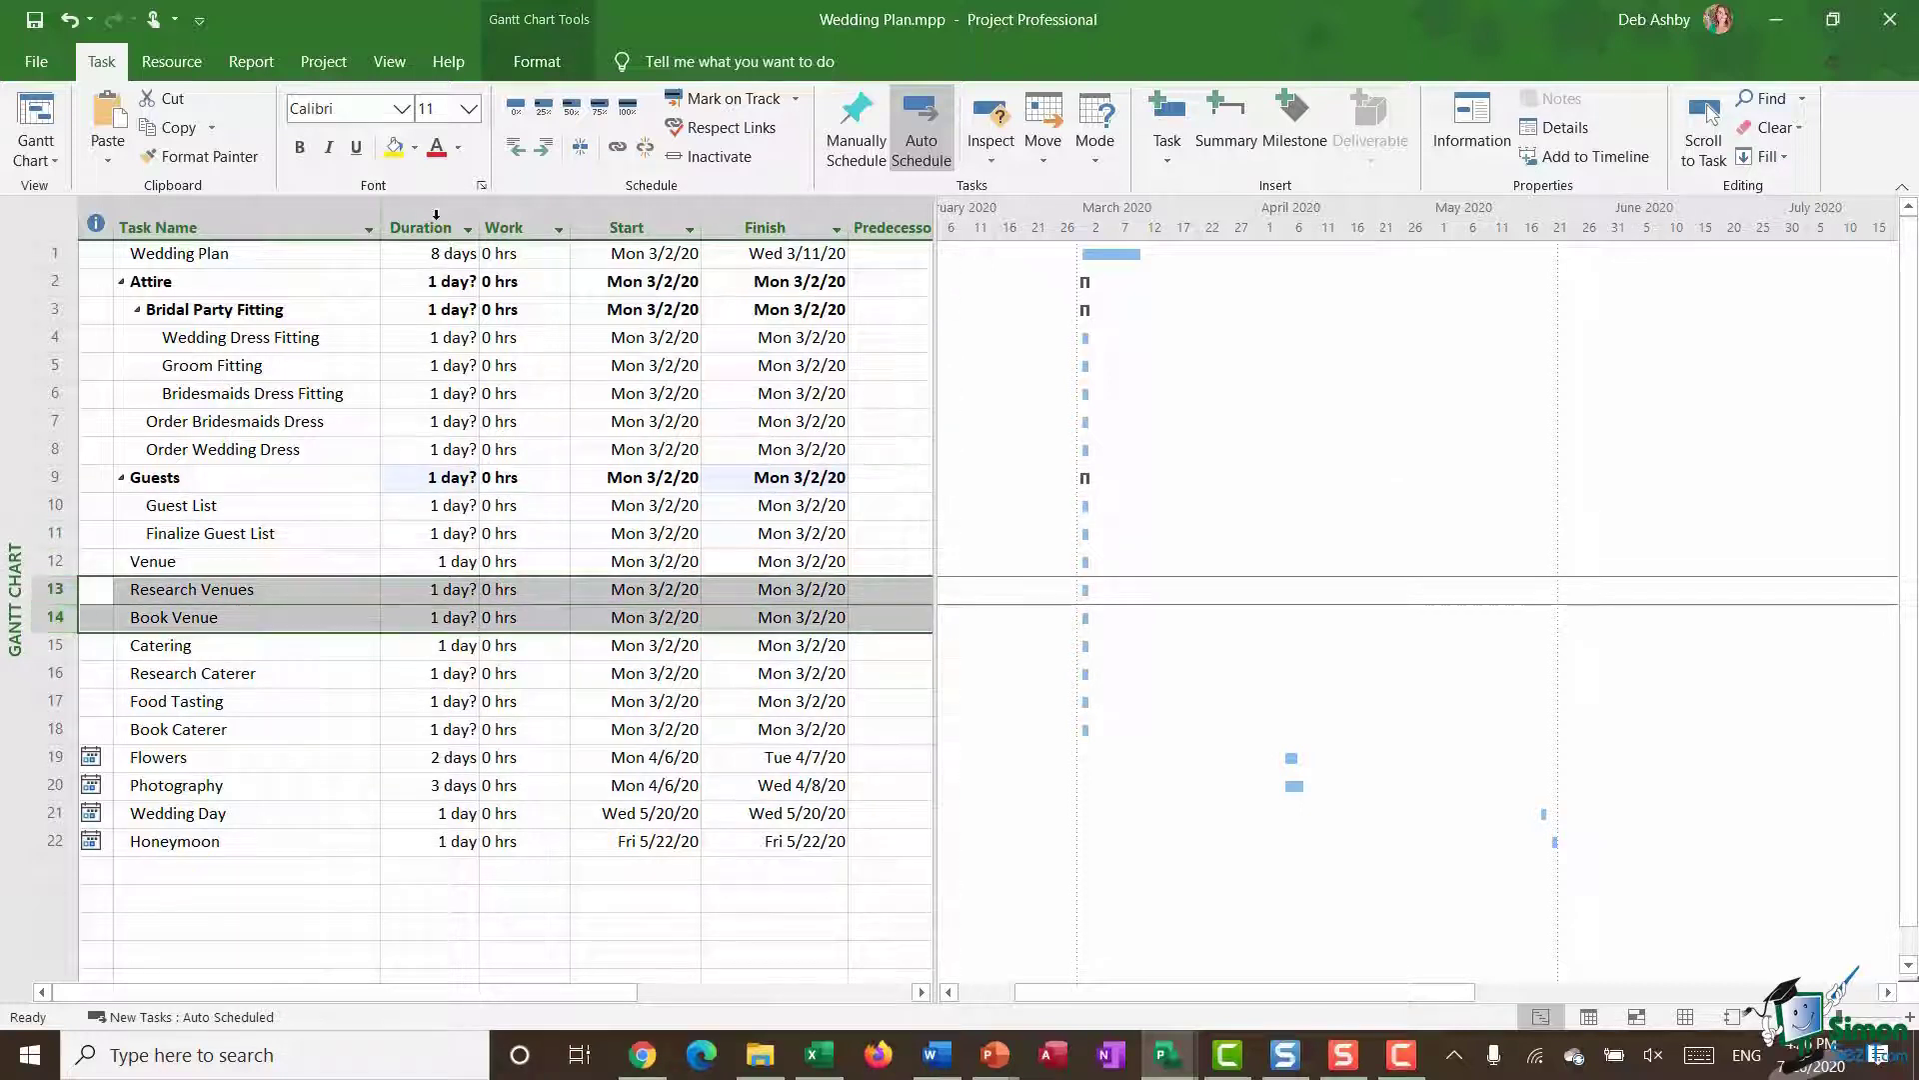
pyautogui.click(540, 156)
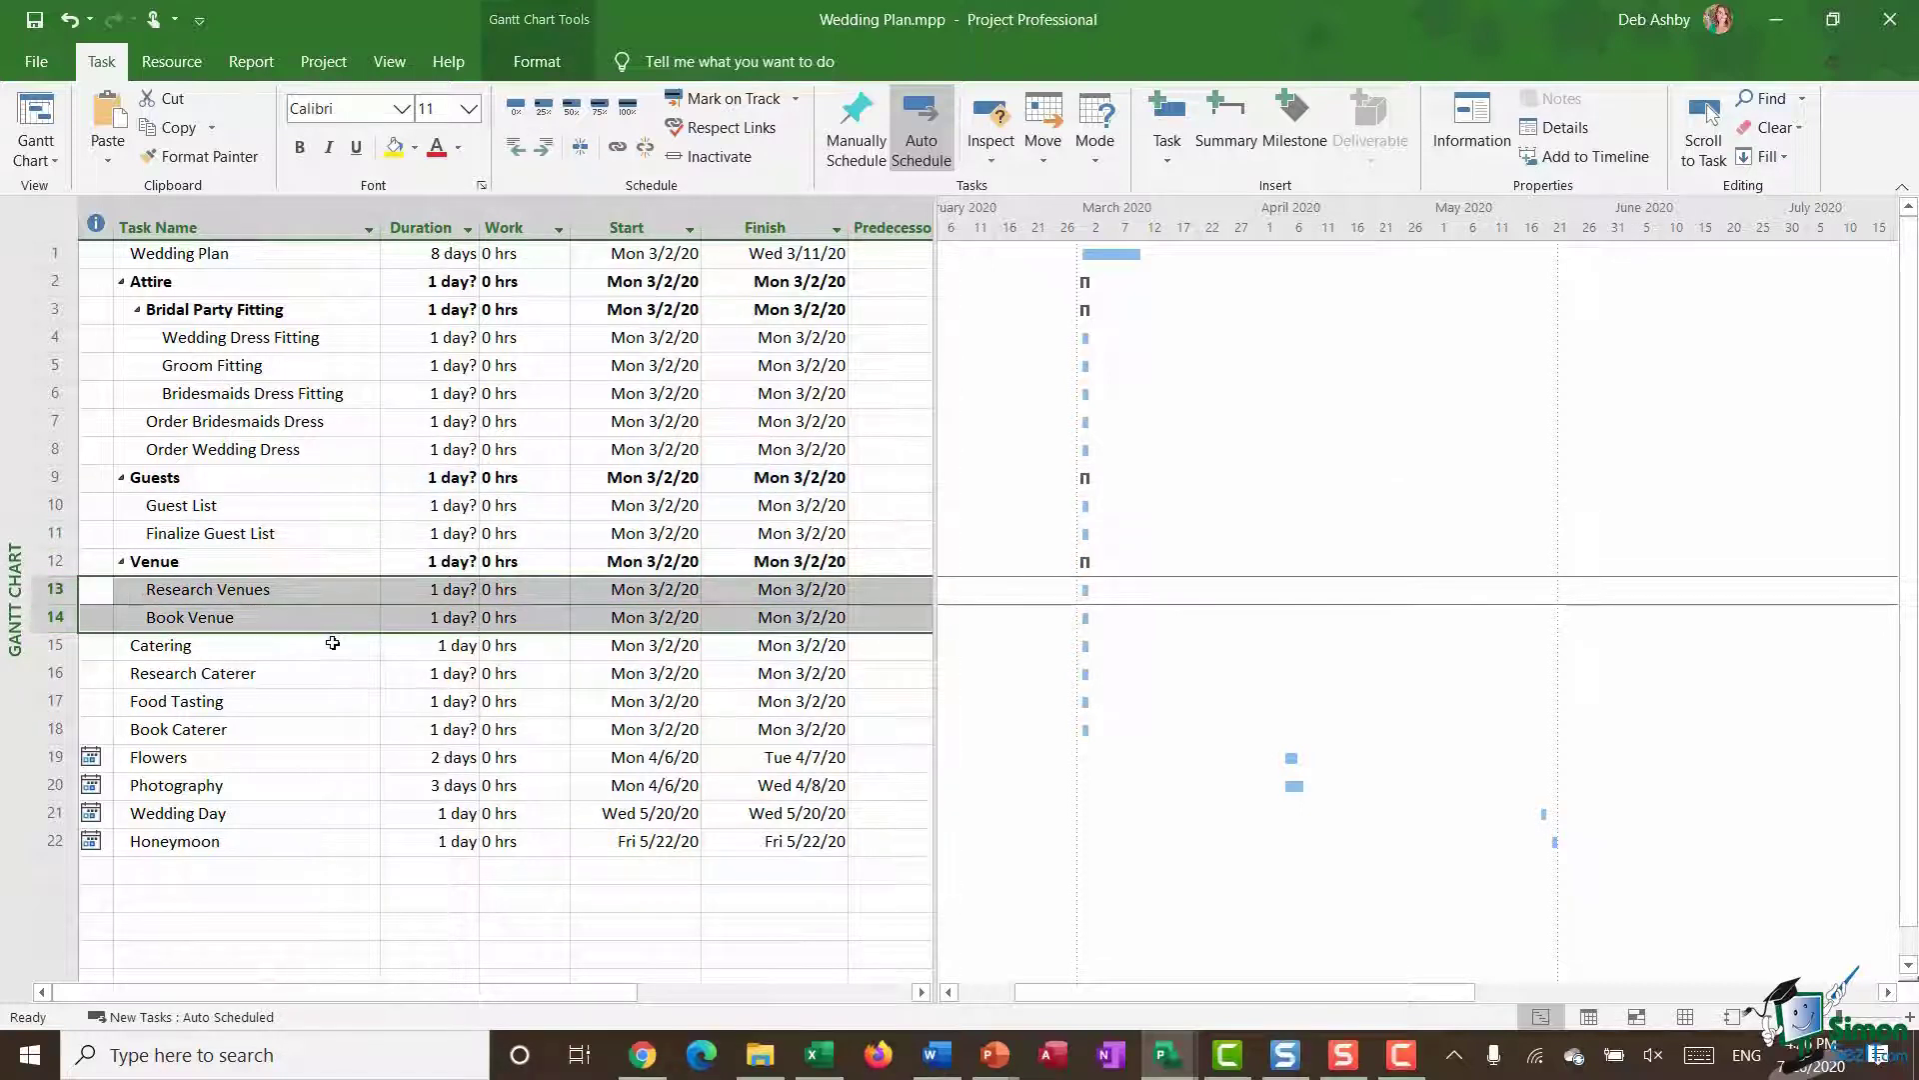
pyautogui.click(46, 673)
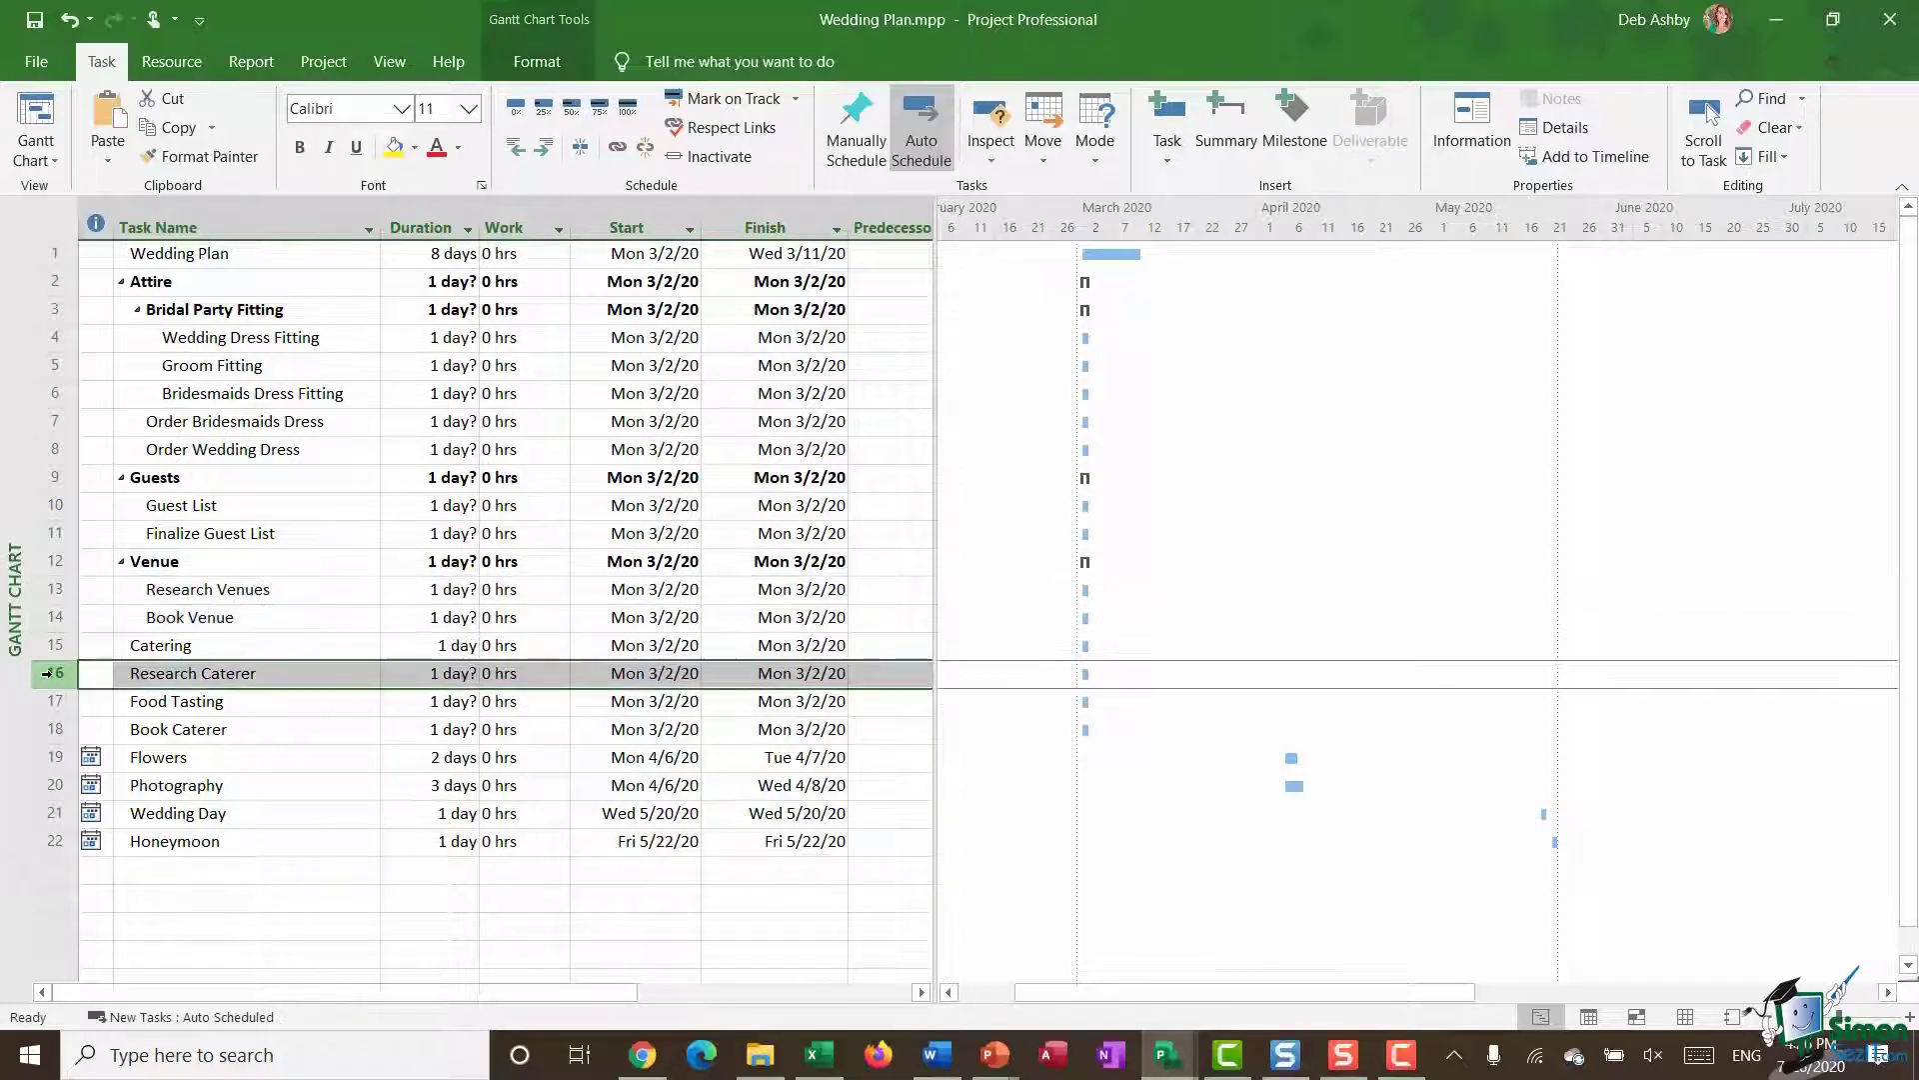
pyautogui.moveTo(46, 673); pyautogui.dragTo(46, 729)
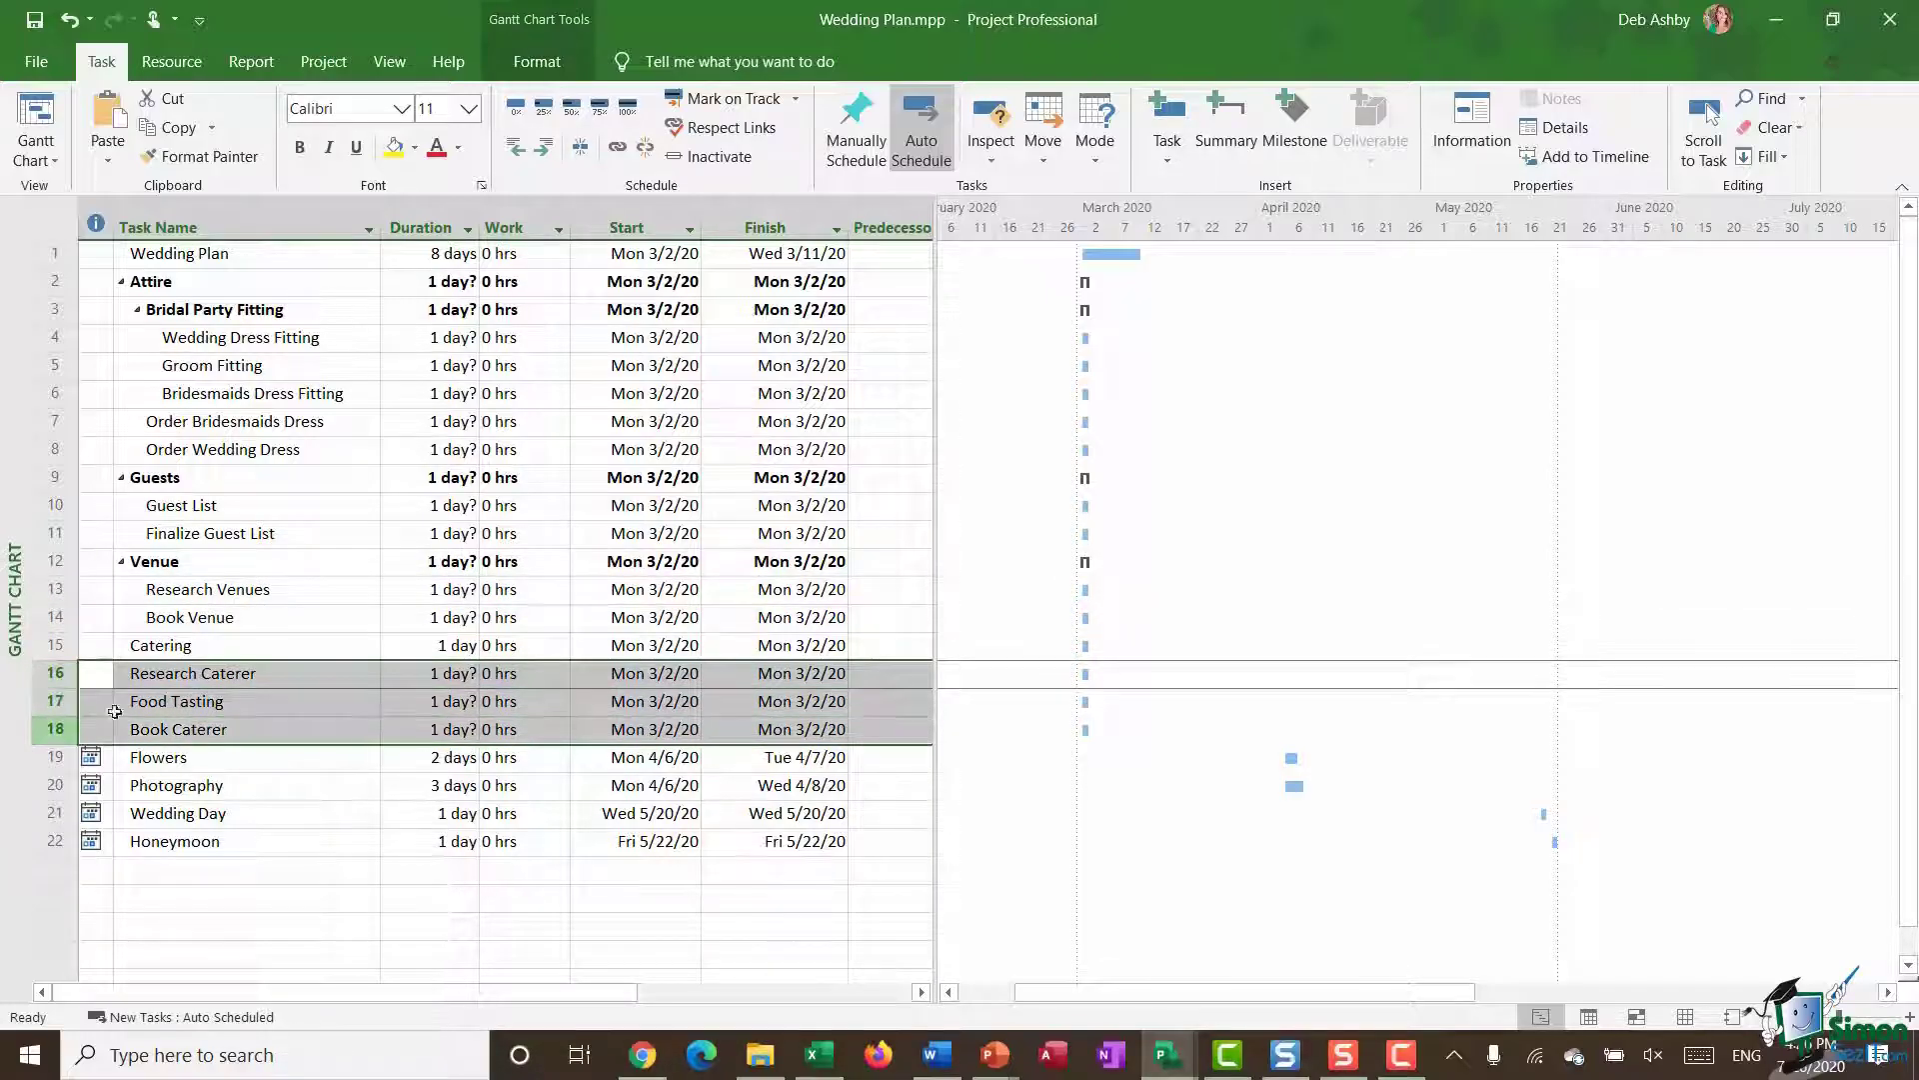
pyautogui.click(542, 147)
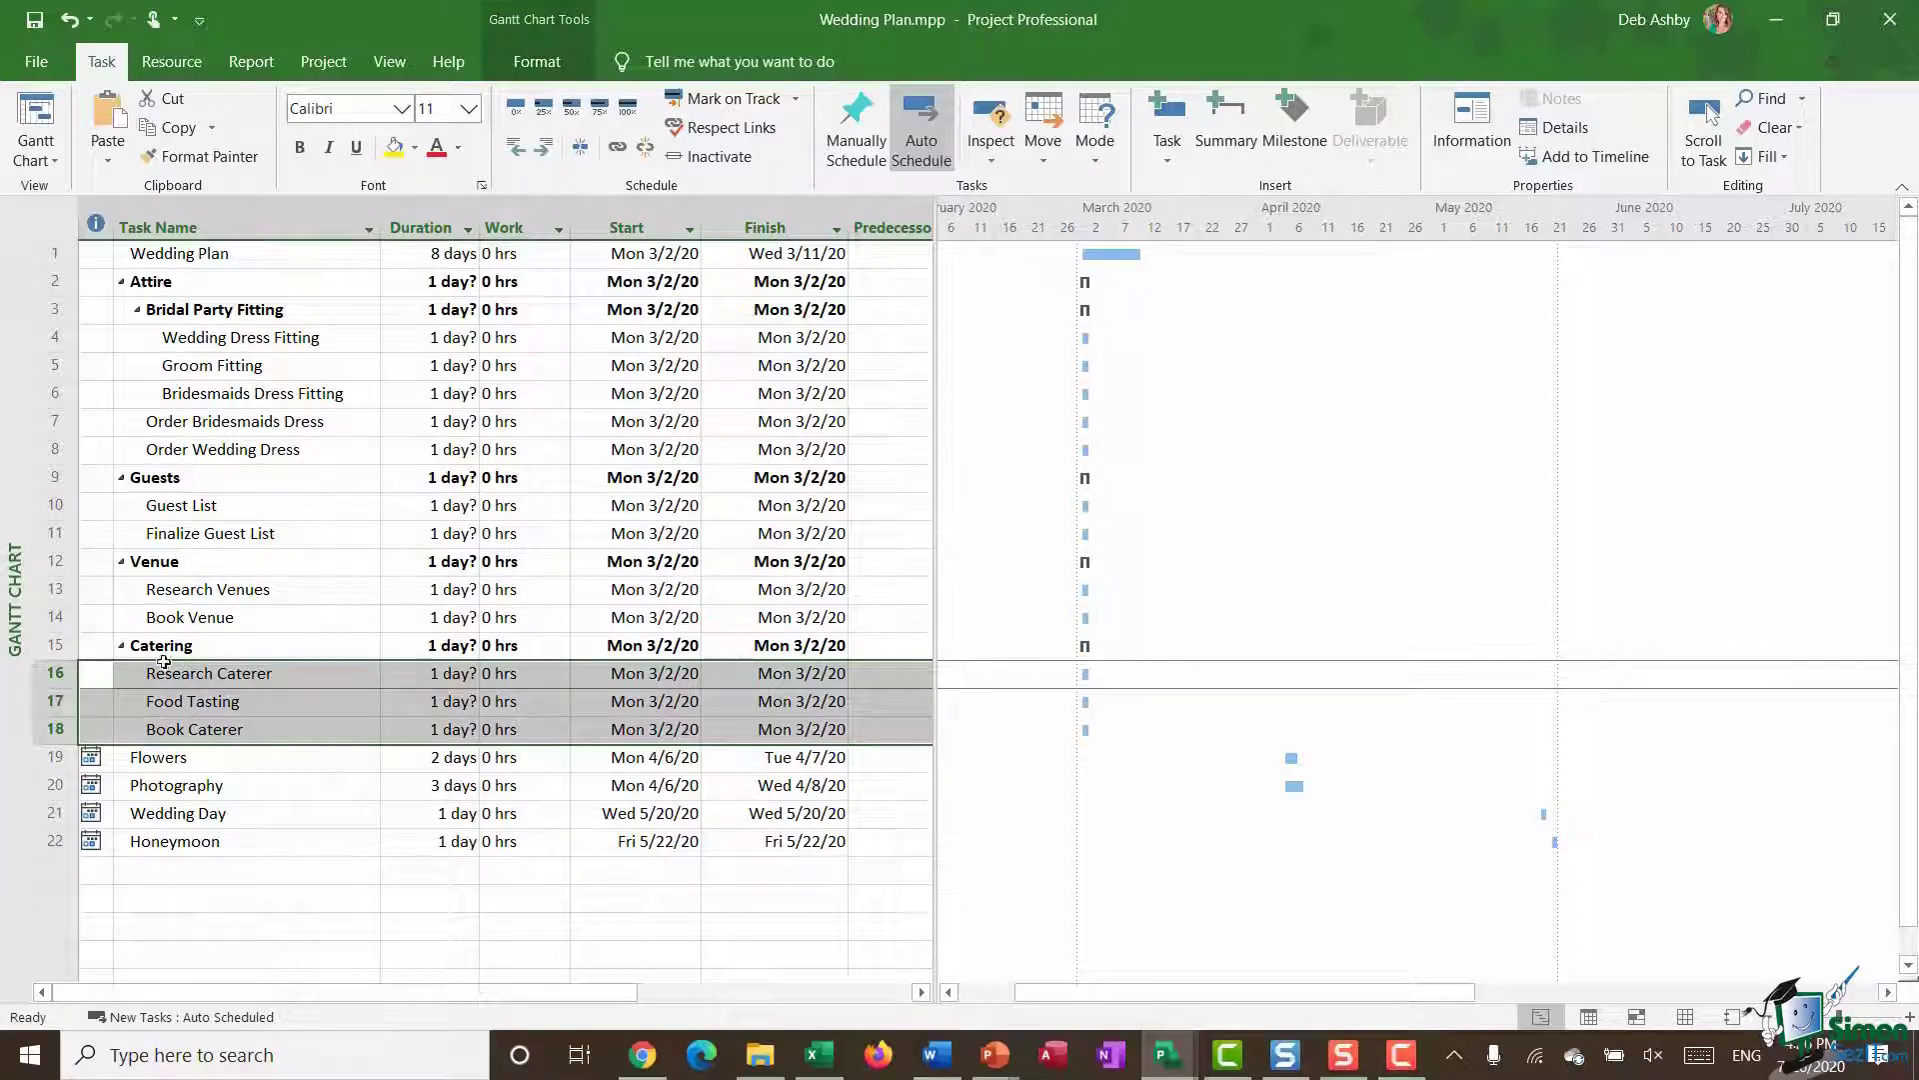
# Step: Collapse Attire, Guests and Venue to summary rows, leaving Catering's three subtasks showing
pyautogui.click(231, 287)
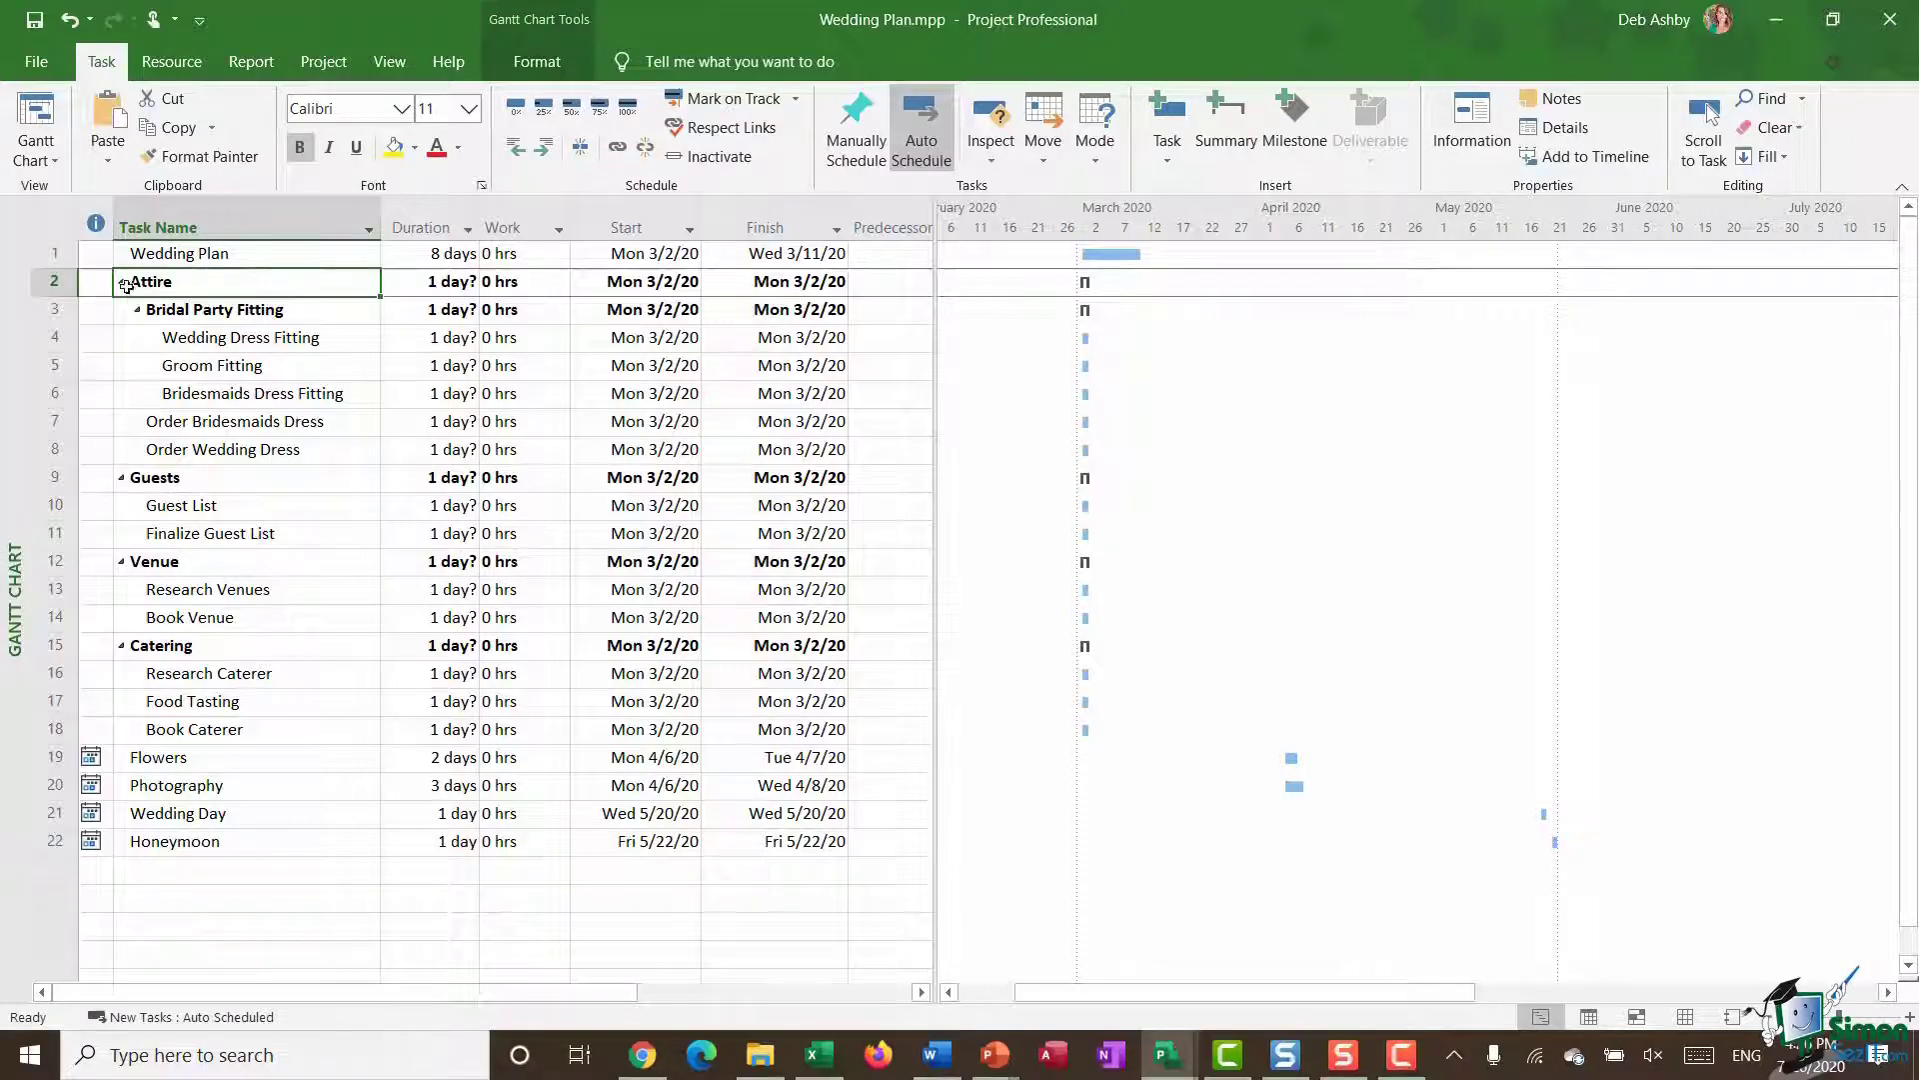
pyautogui.click(122, 287)
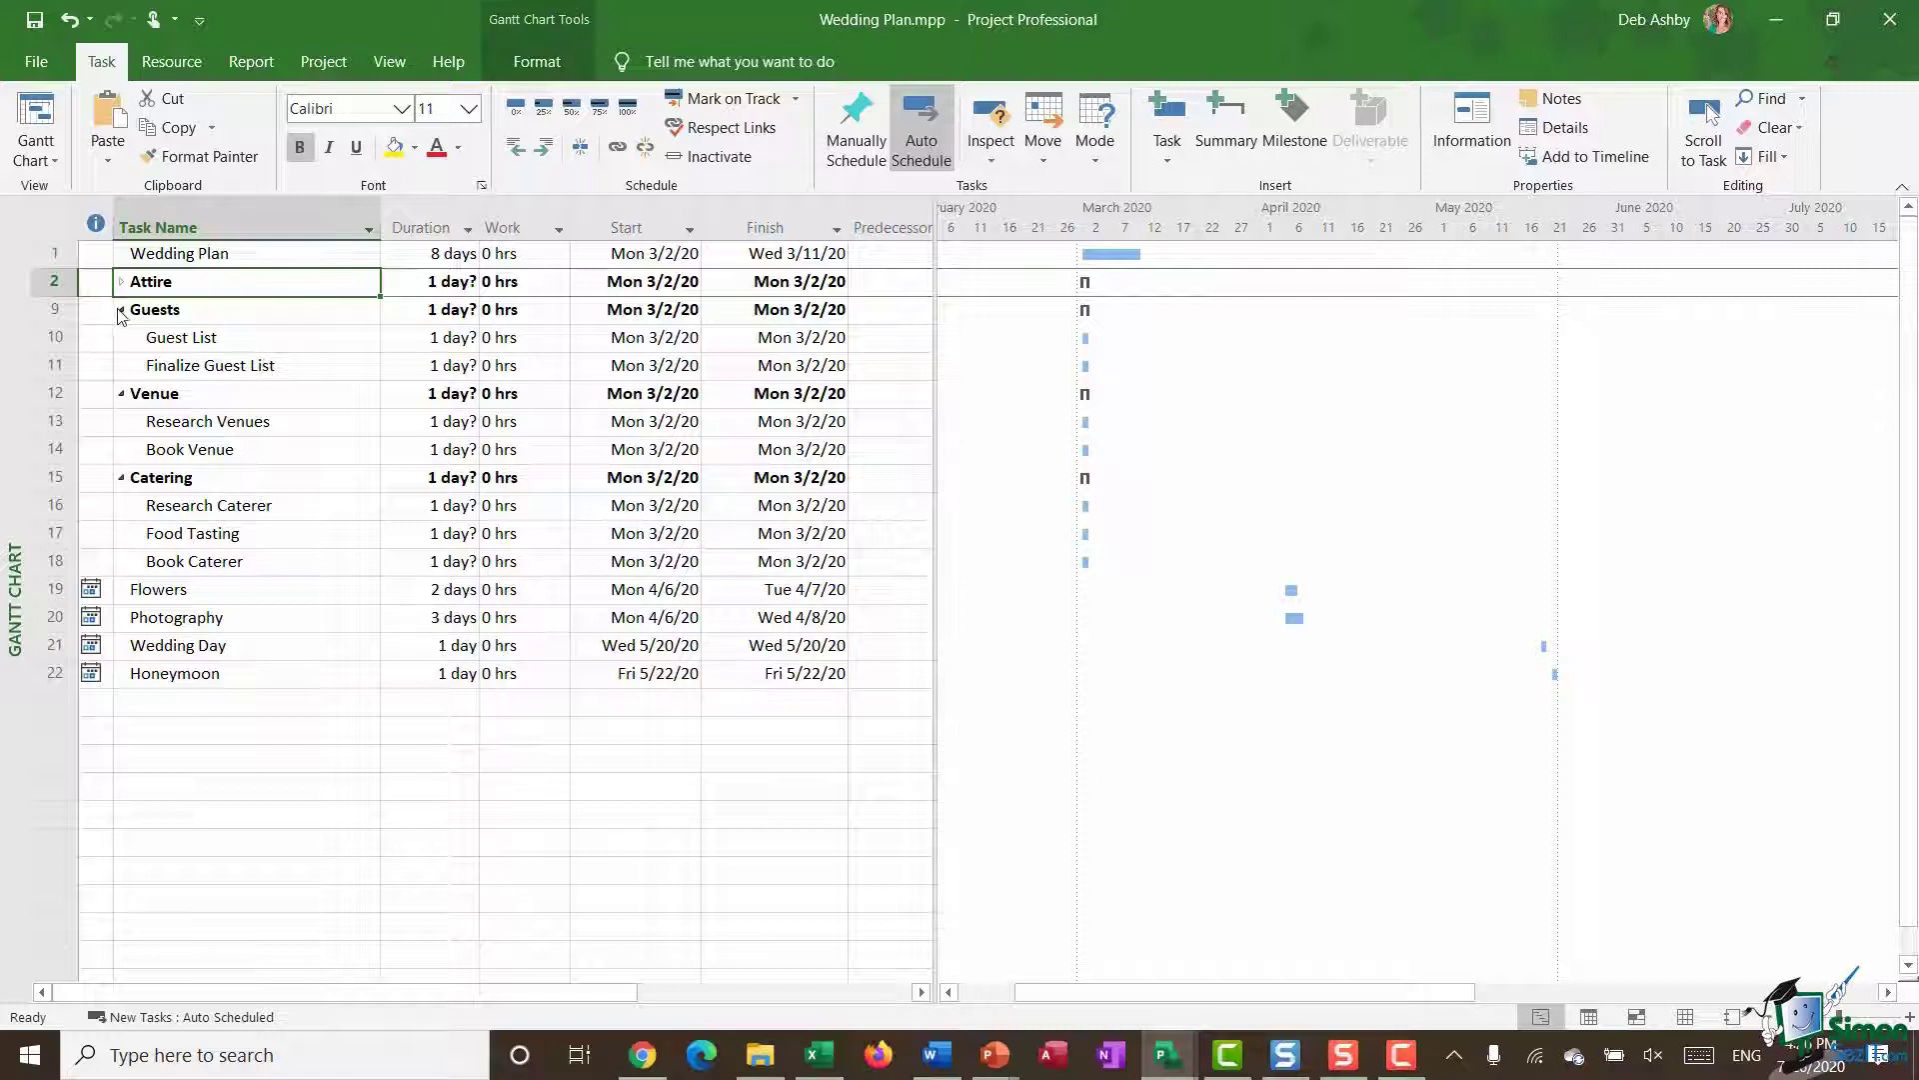
pyautogui.click(125, 316)
pyautogui.click(123, 312)
pyautogui.click(122, 340)
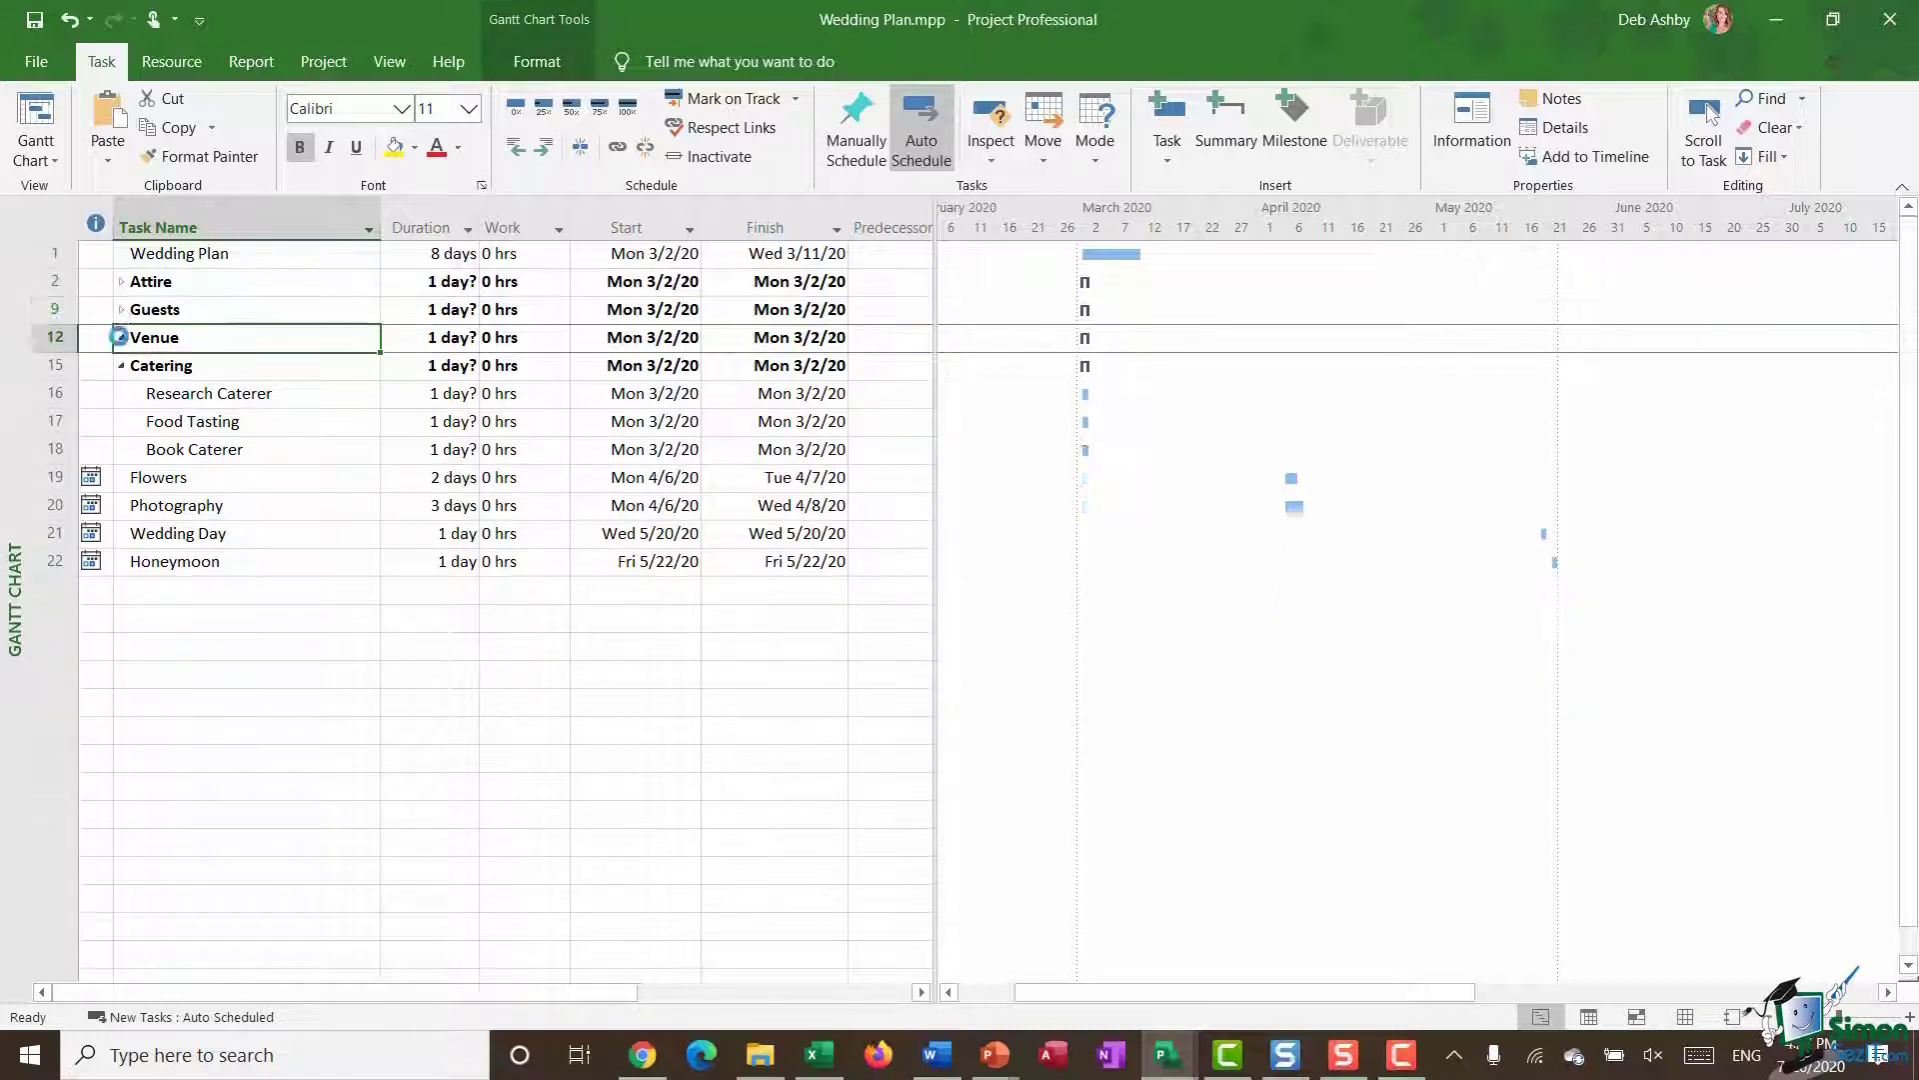
pyautogui.click(123, 283)
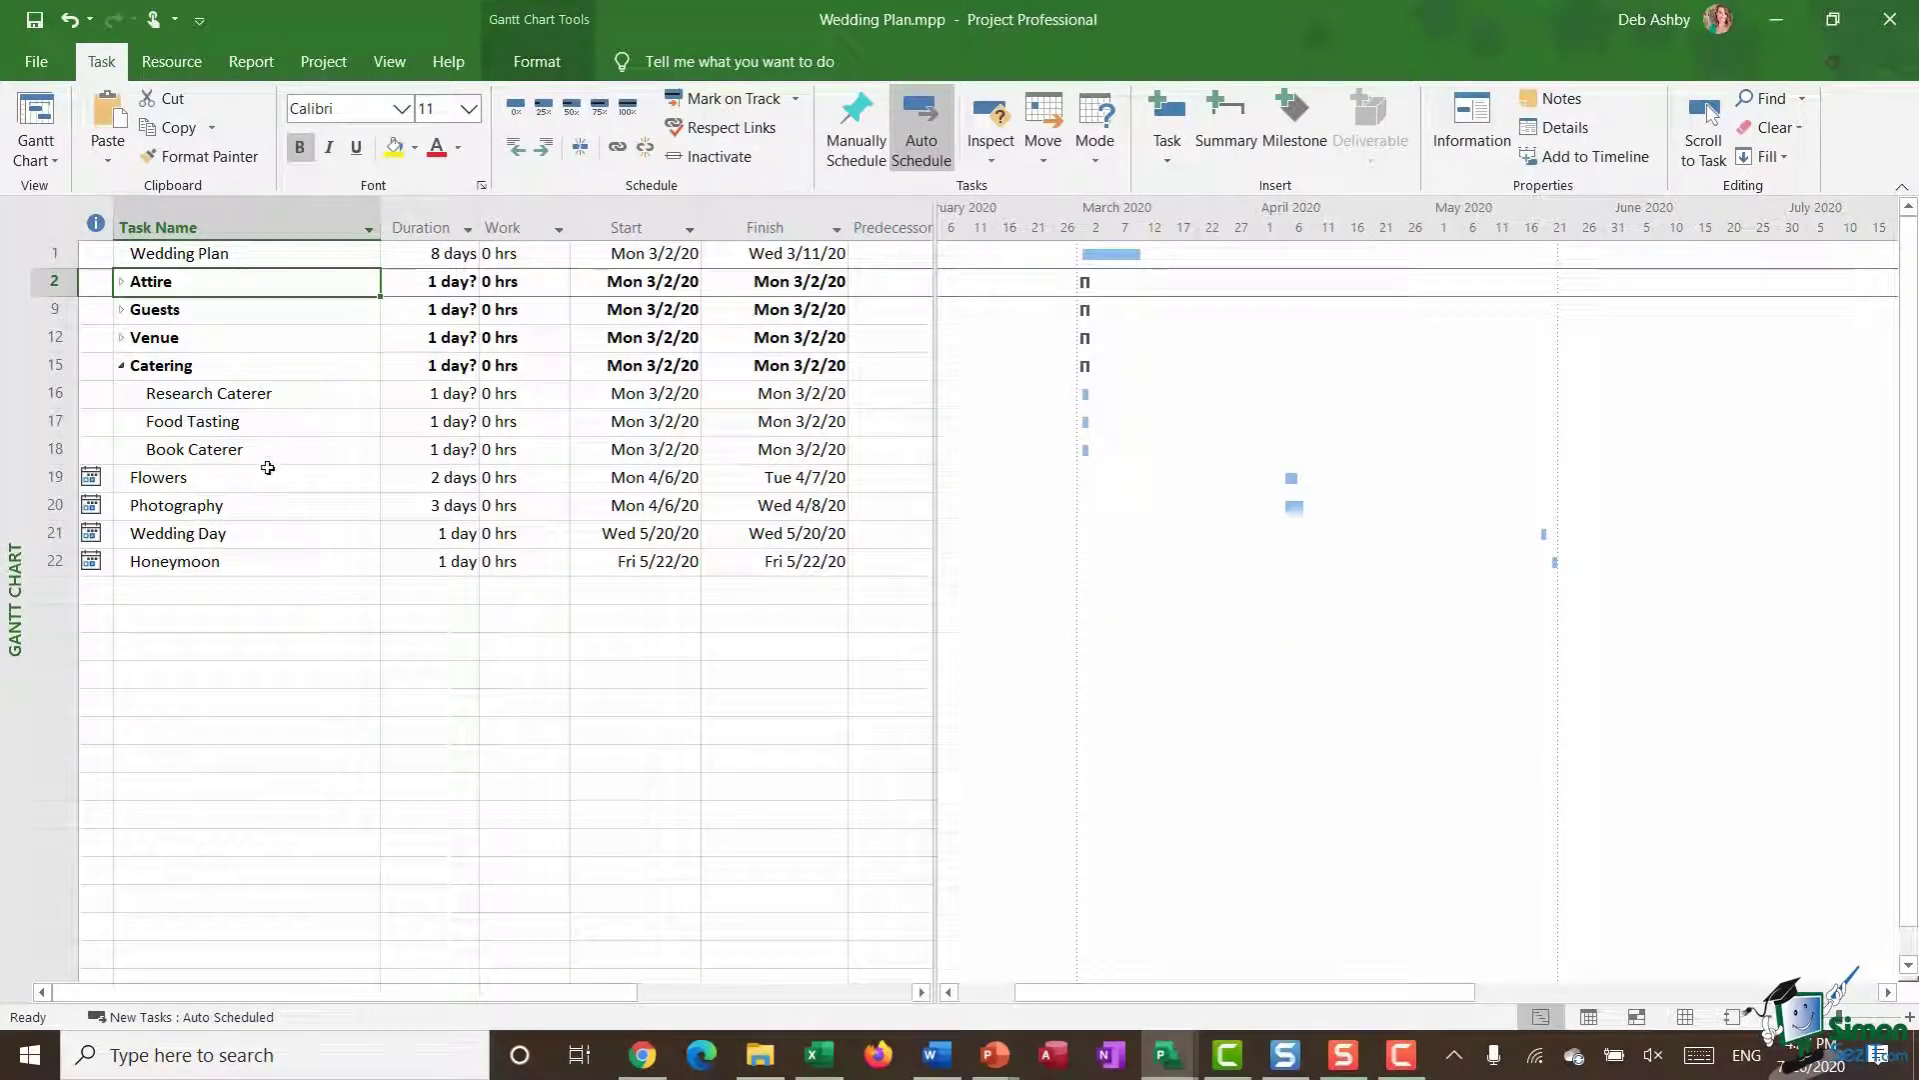
# Step: Show outline Level 1, then Level 2, then All Subtasks from the View tab's Outline menu
pyautogui.click(389, 68)
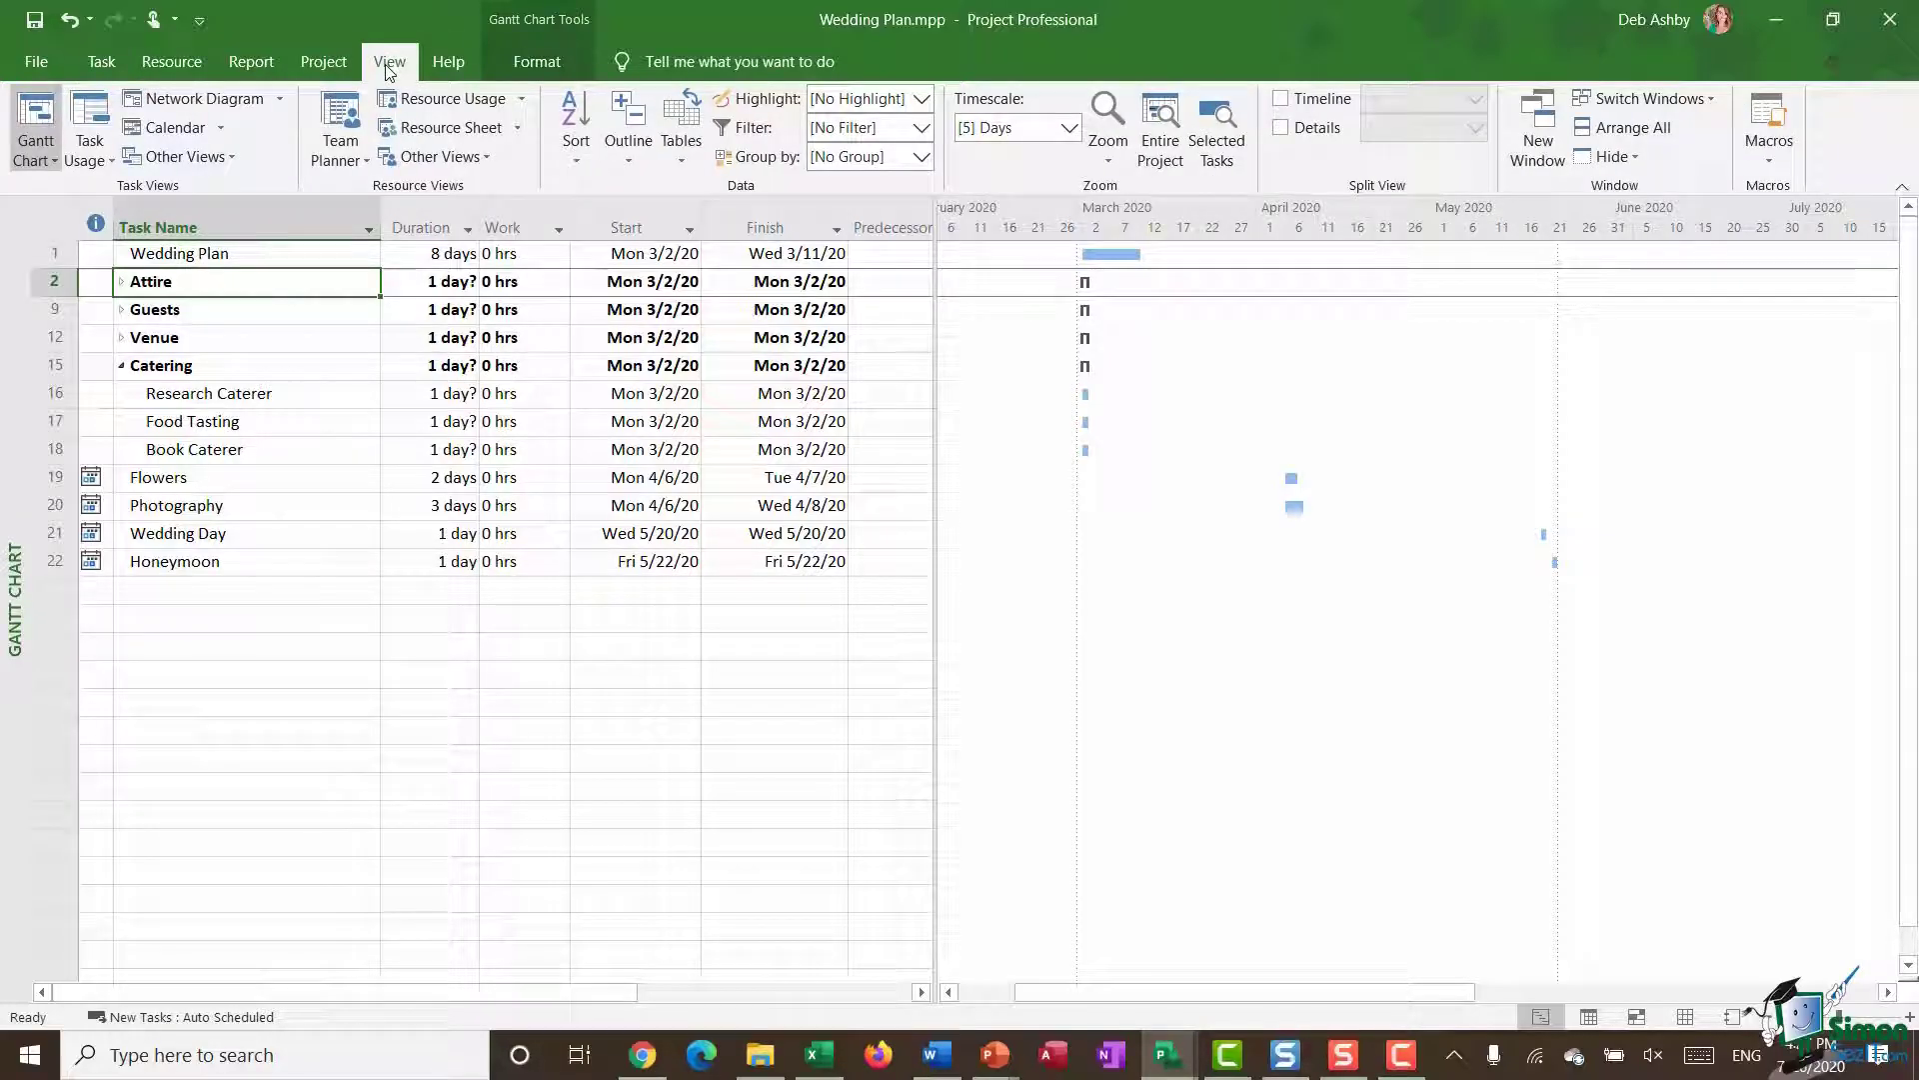
pyautogui.click(640, 163)
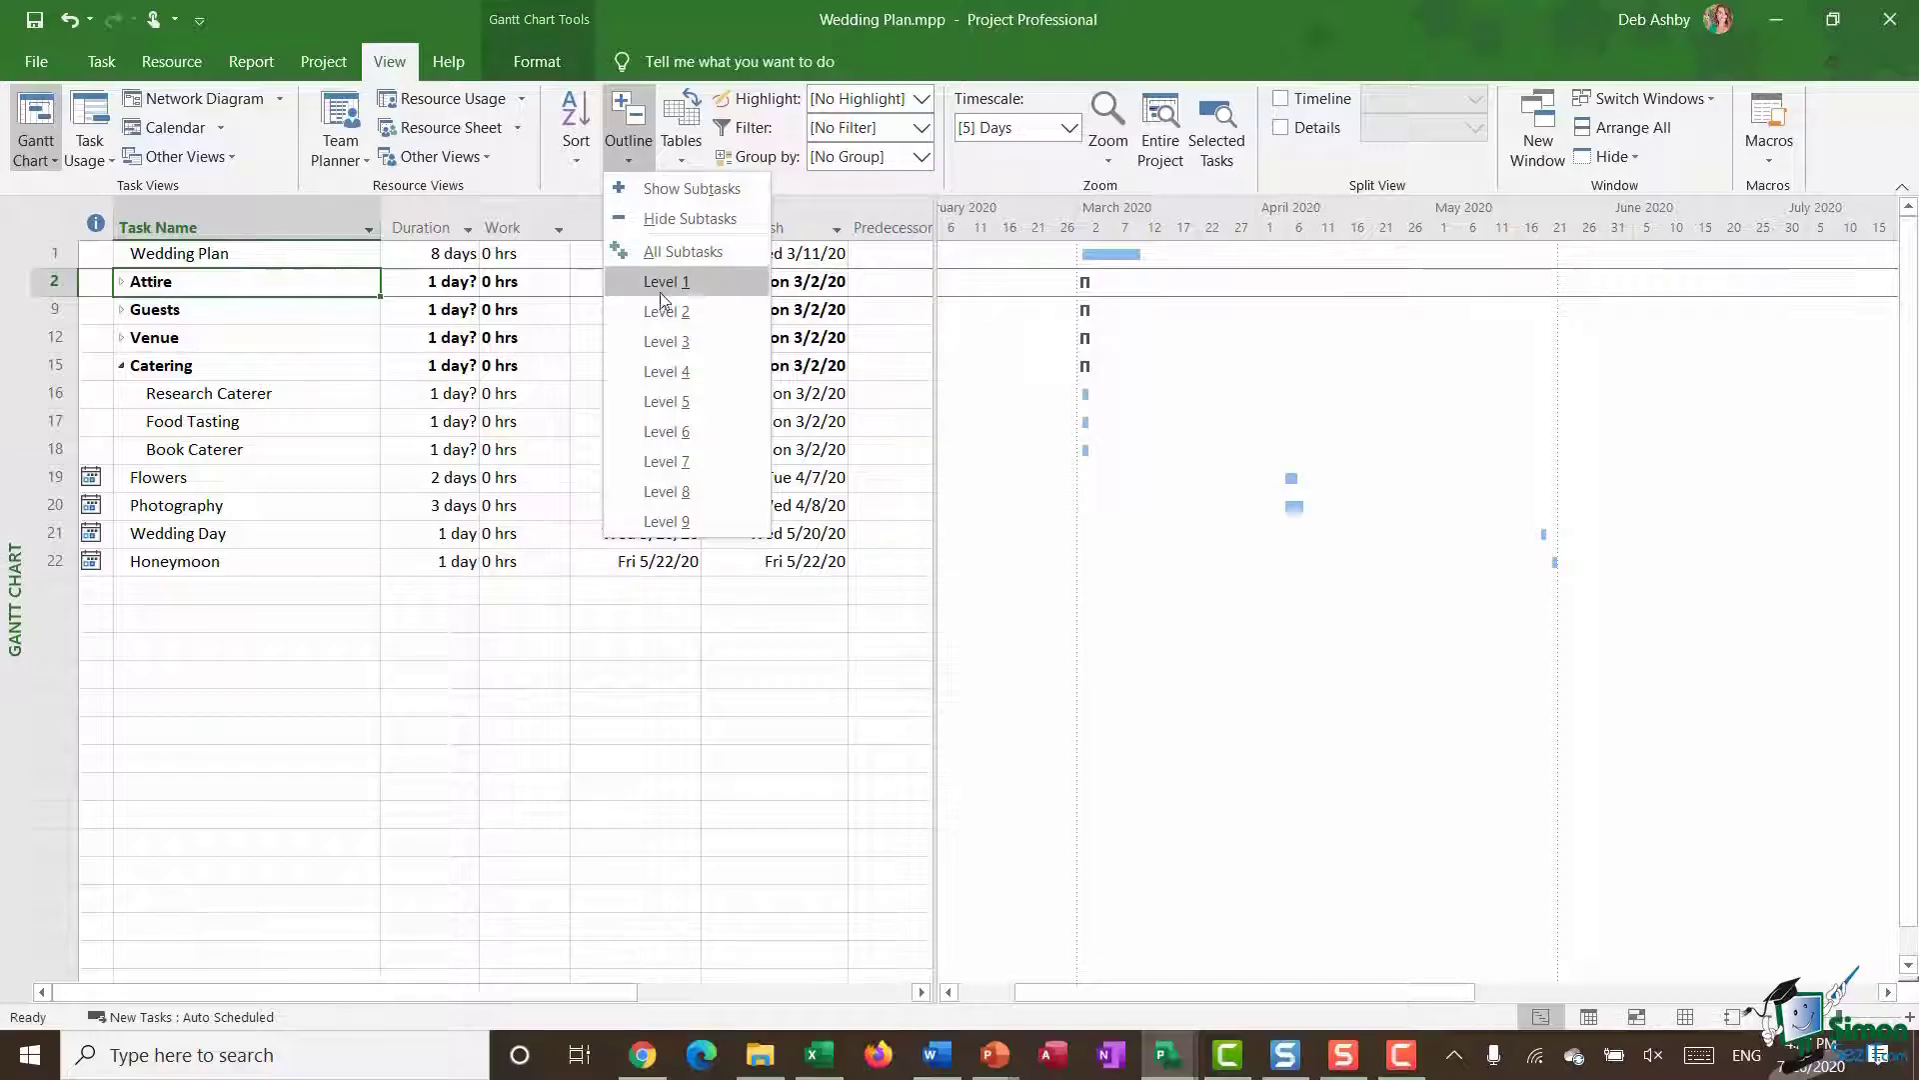
pyautogui.click(712, 280)
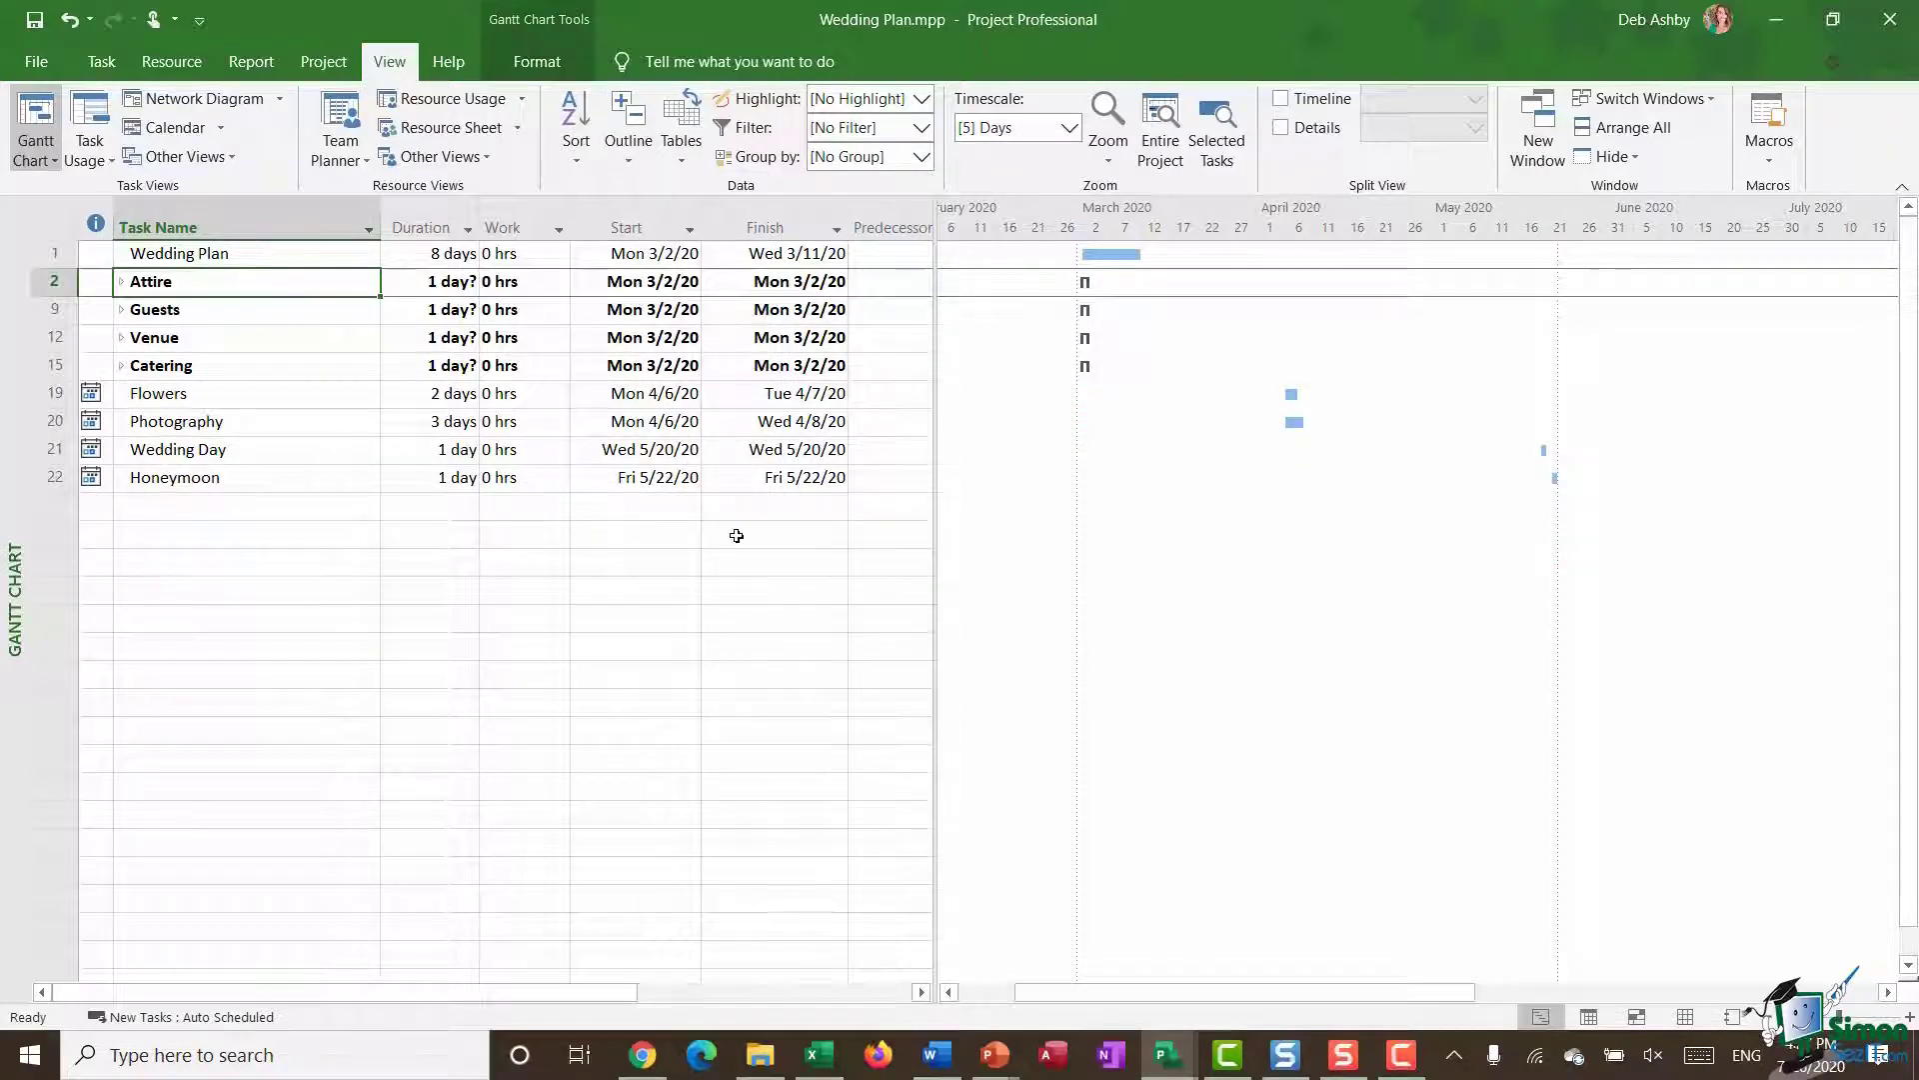
pyautogui.click(633, 158)
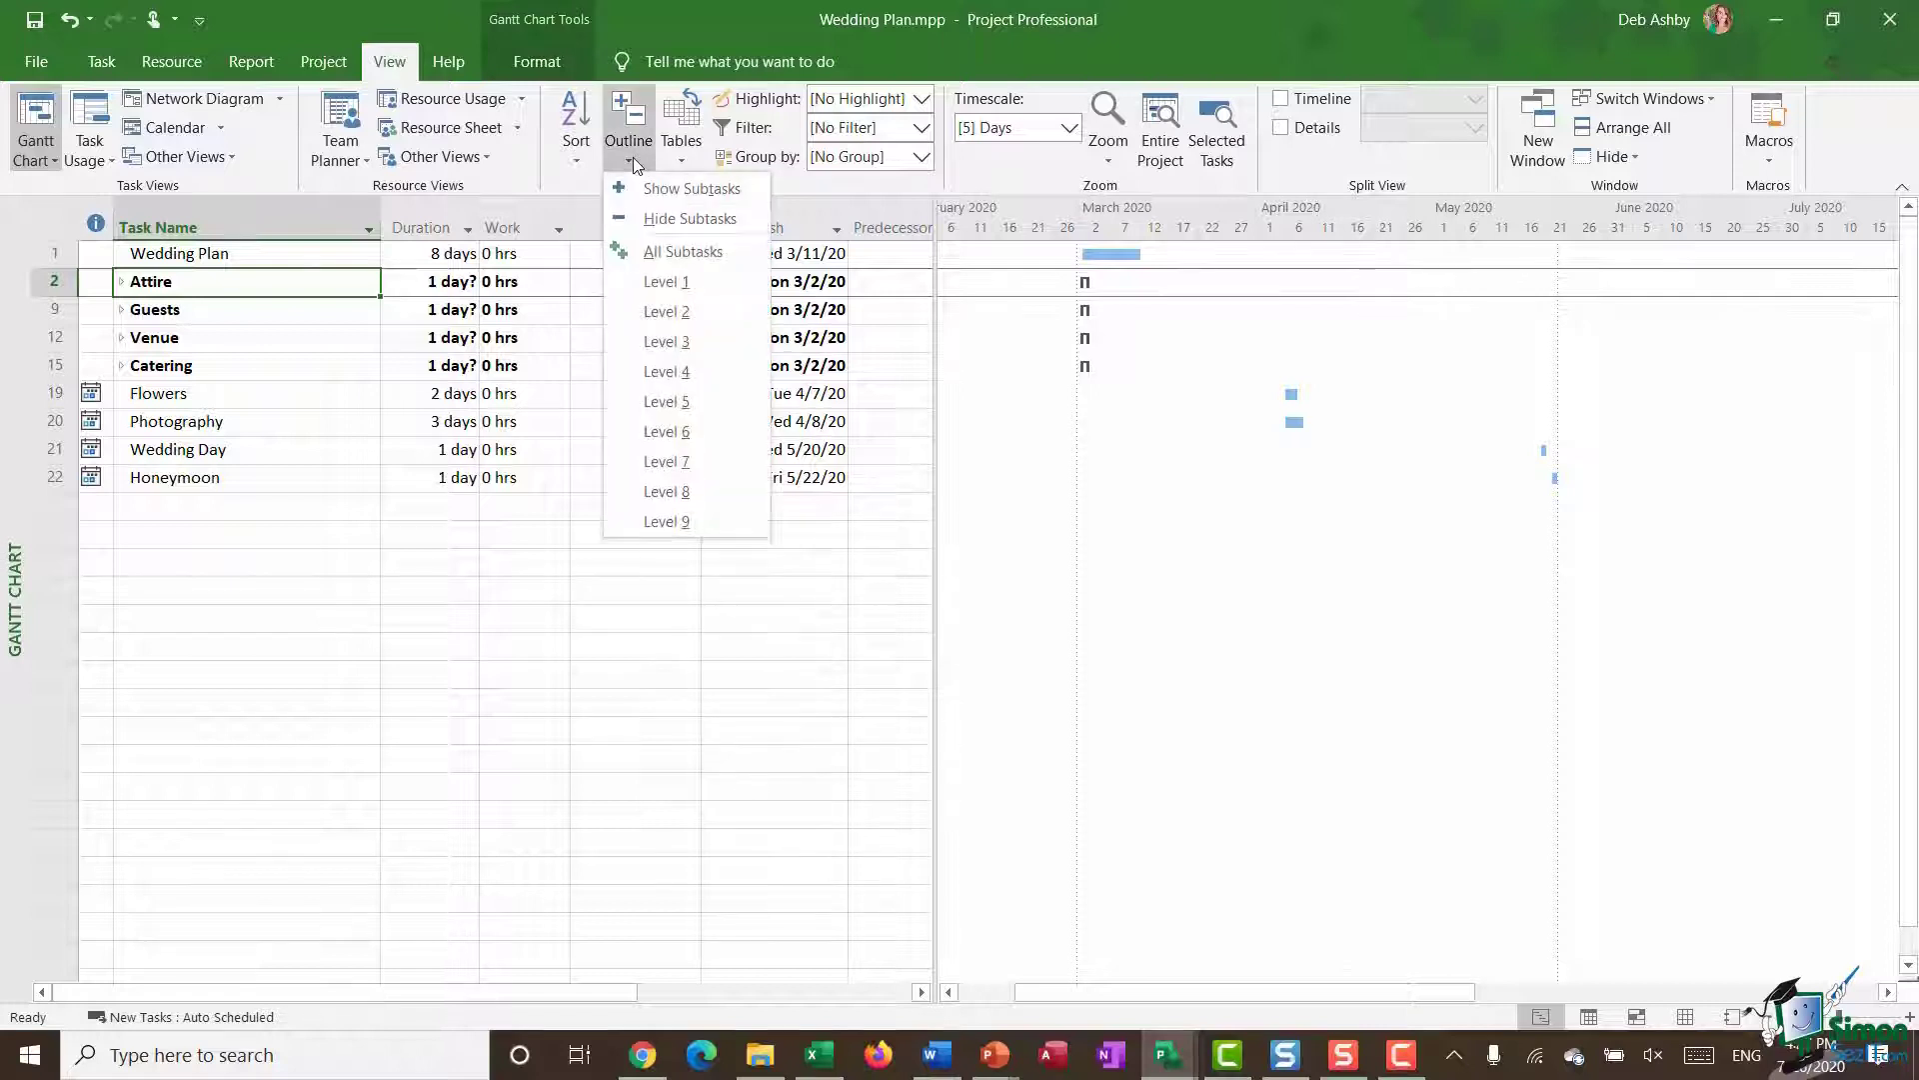
pyautogui.click(704, 311)
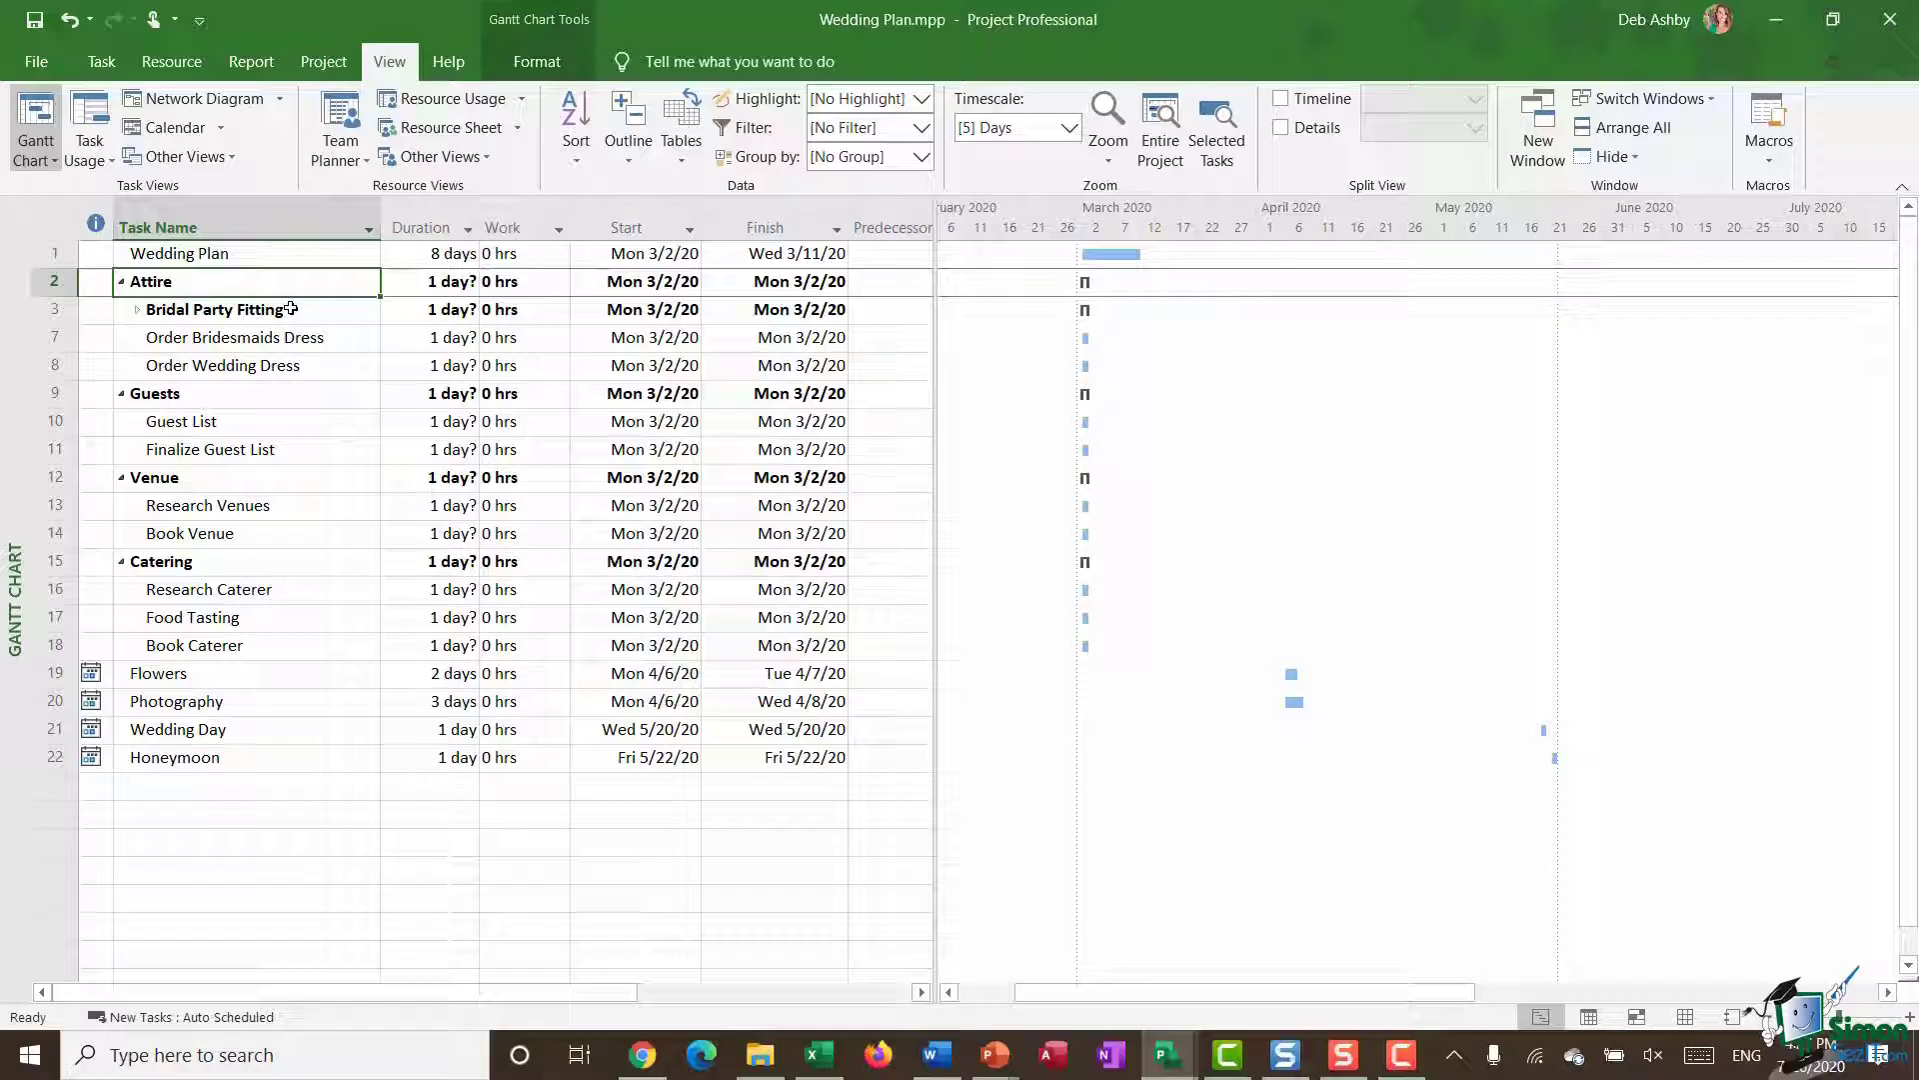
pyautogui.click(632, 150)
pyautogui.click(650, 352)
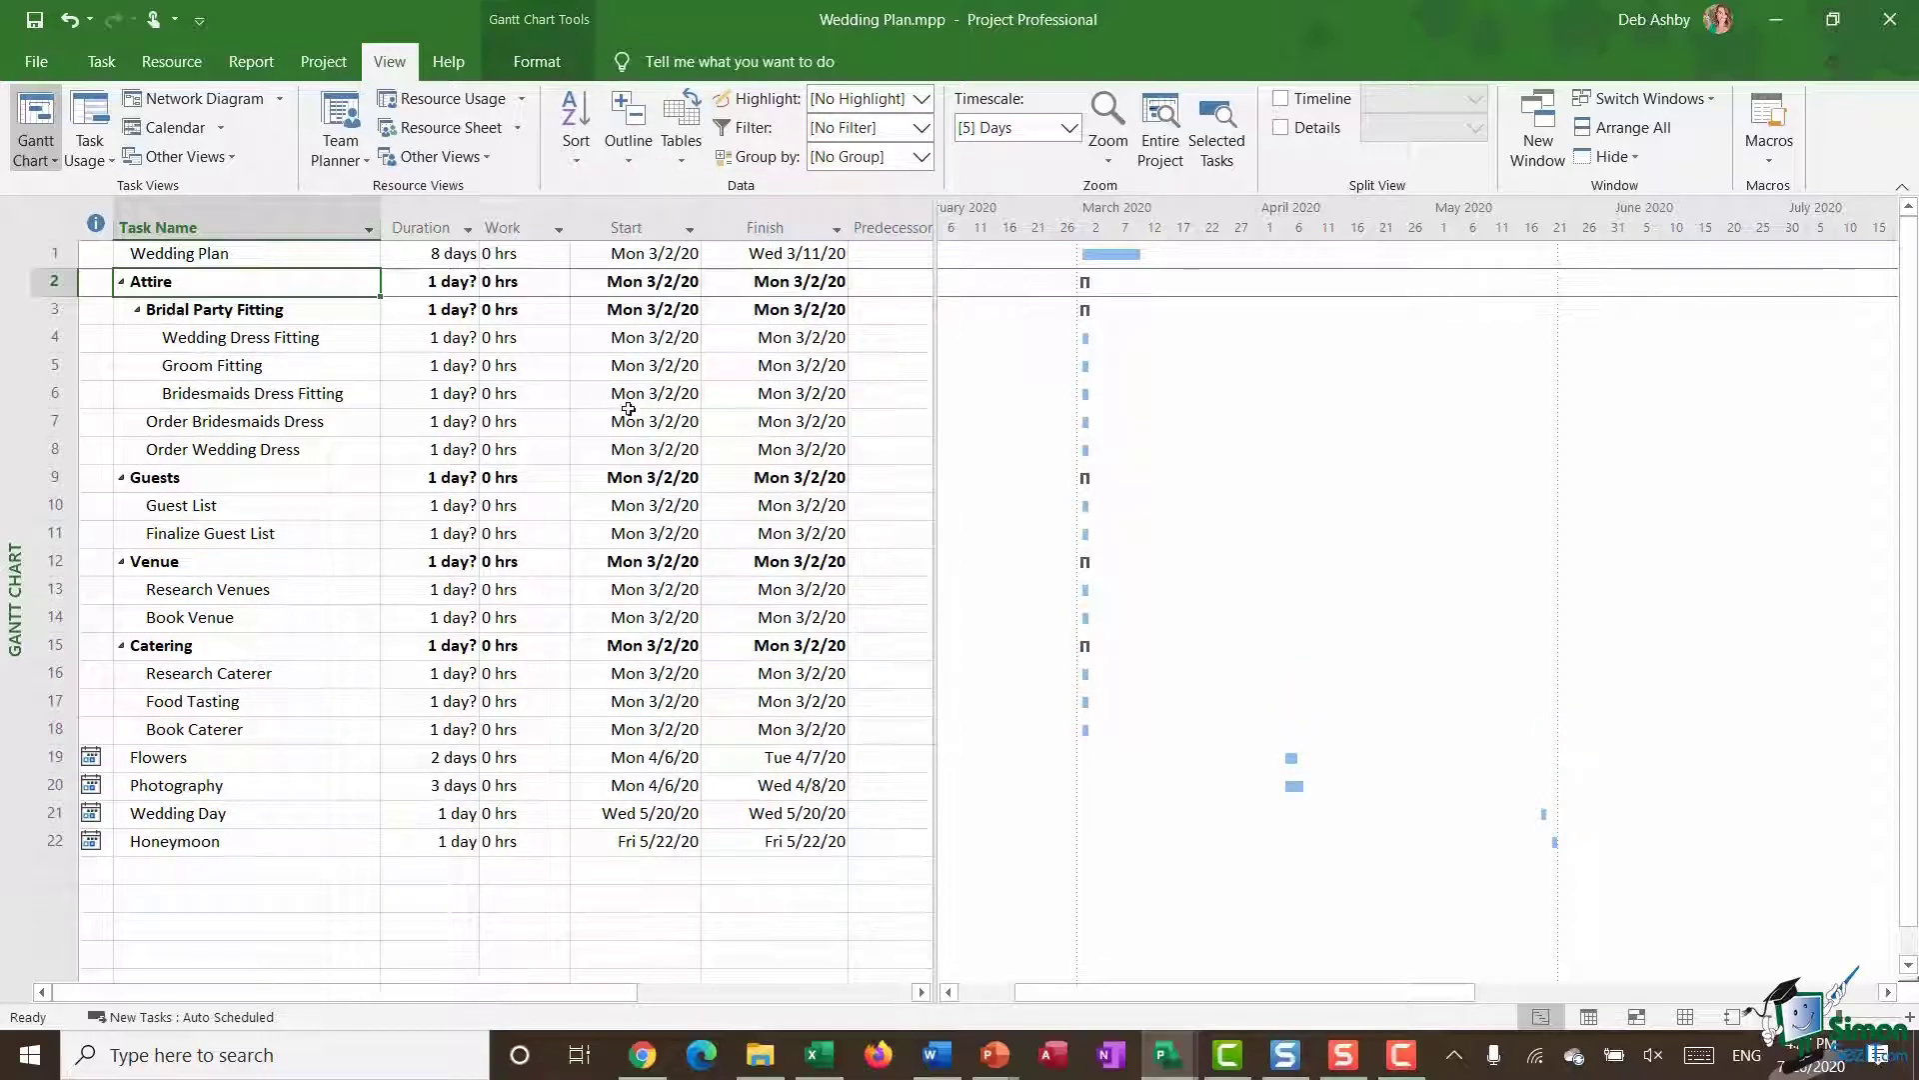
pyautogui.hotkey('ctrl', 'z')
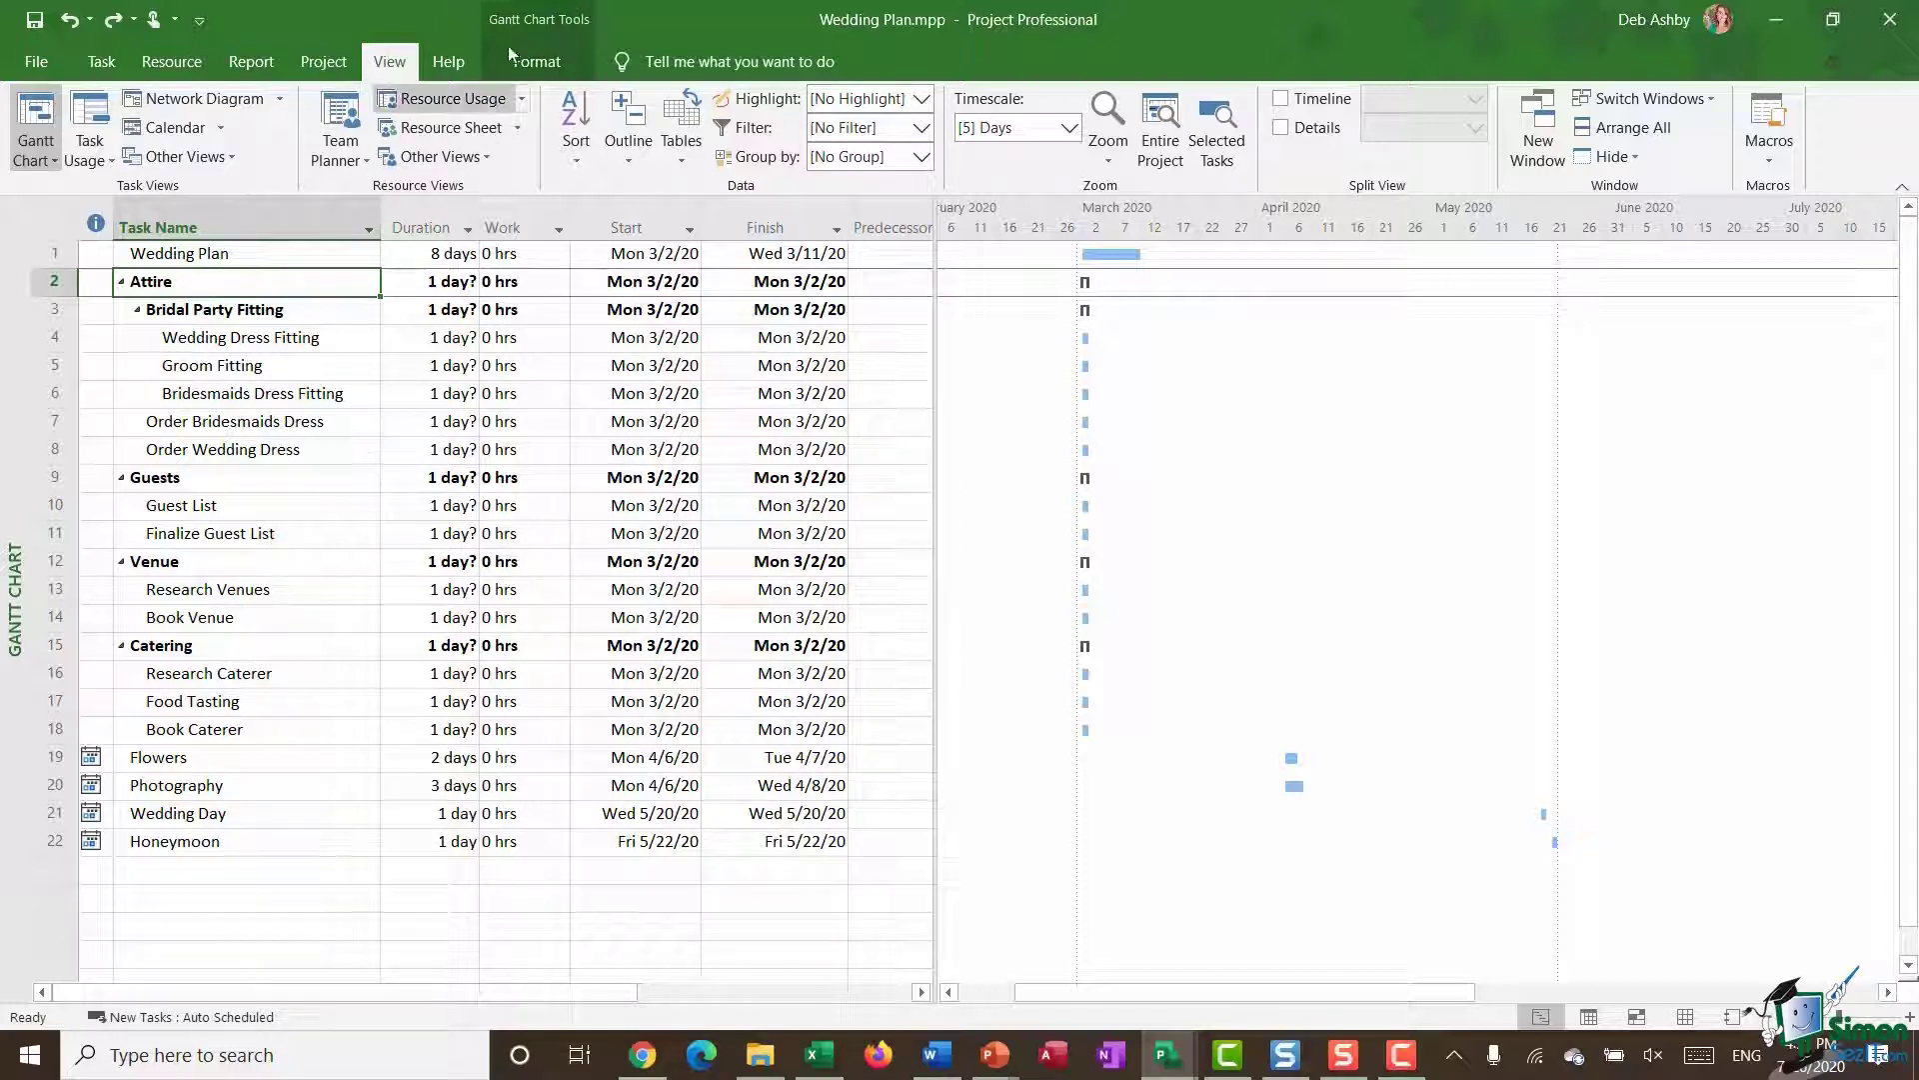
# Step: Turn on Project Summary Task on the Gantt Chart Format tab to show Wedding Plan as row 0
pyautogui.click(540, 64)
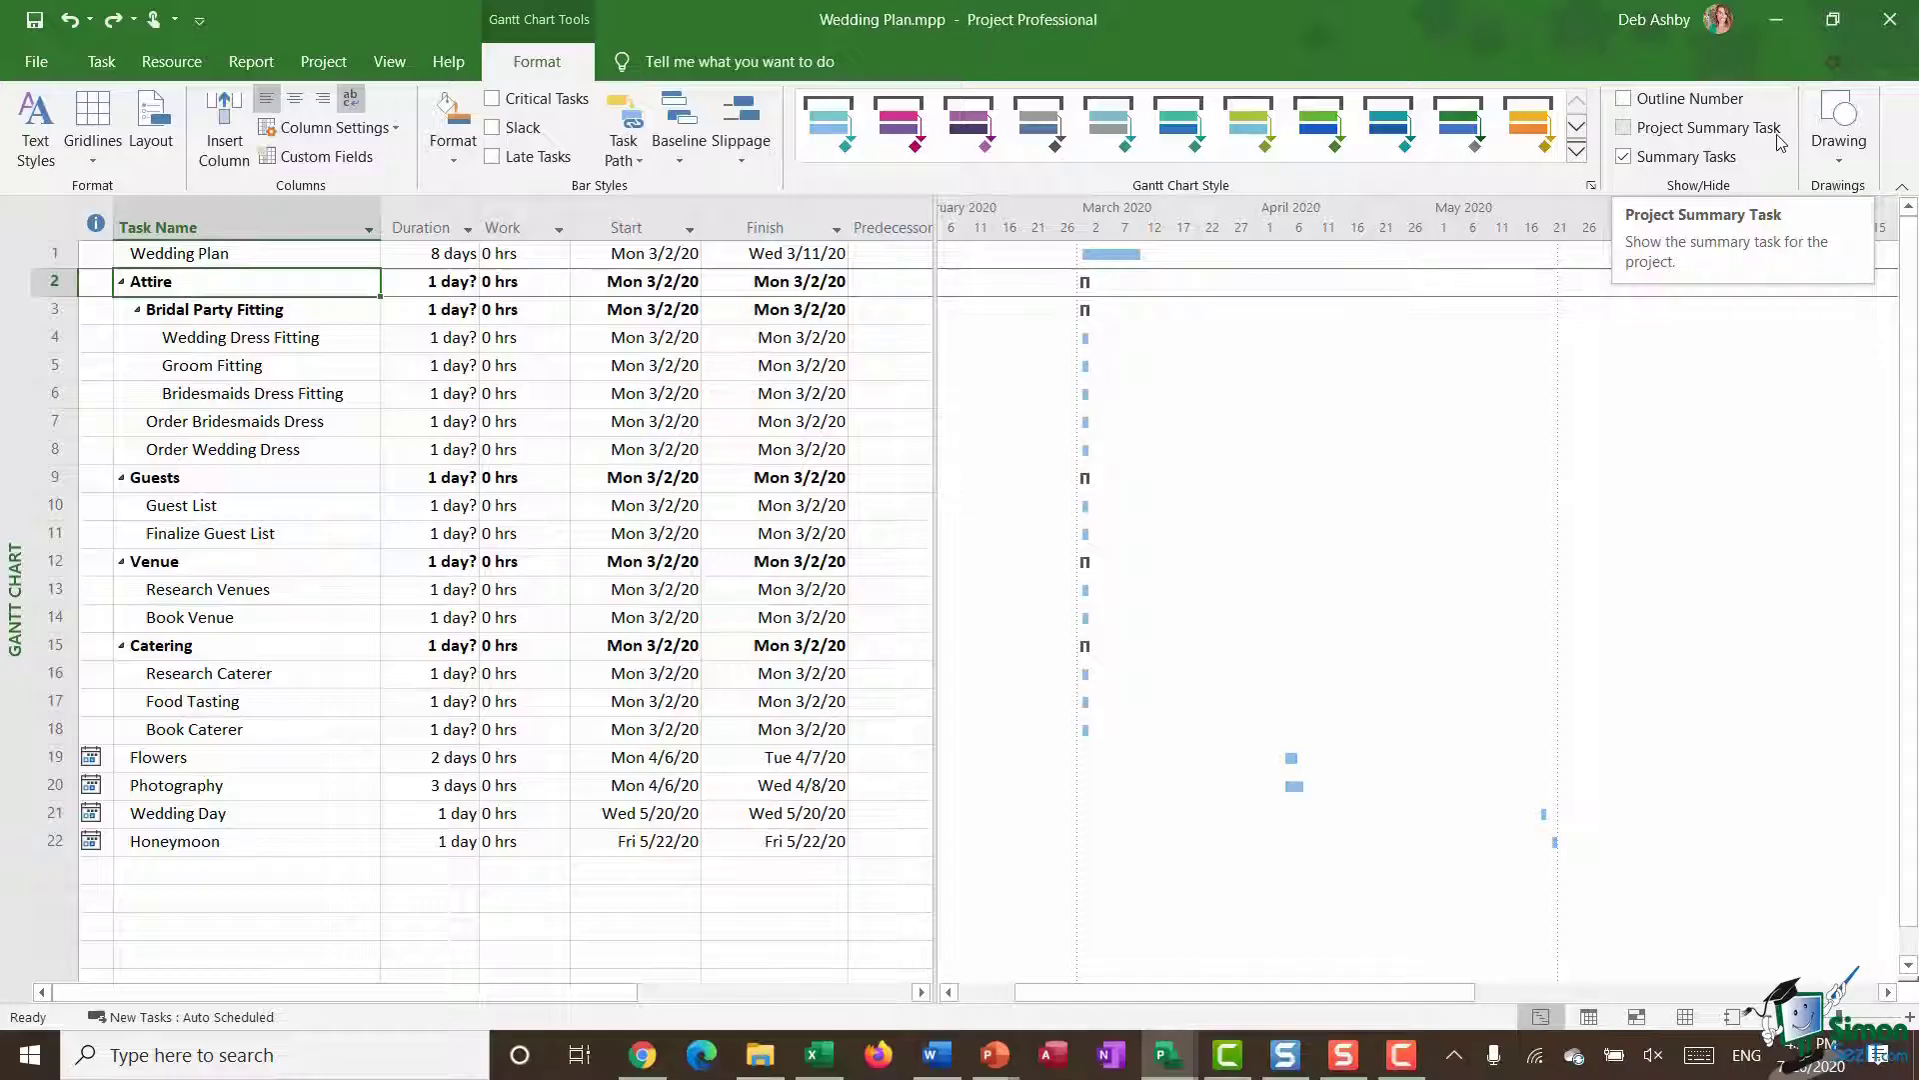
pyautogui.click(1625, 128)
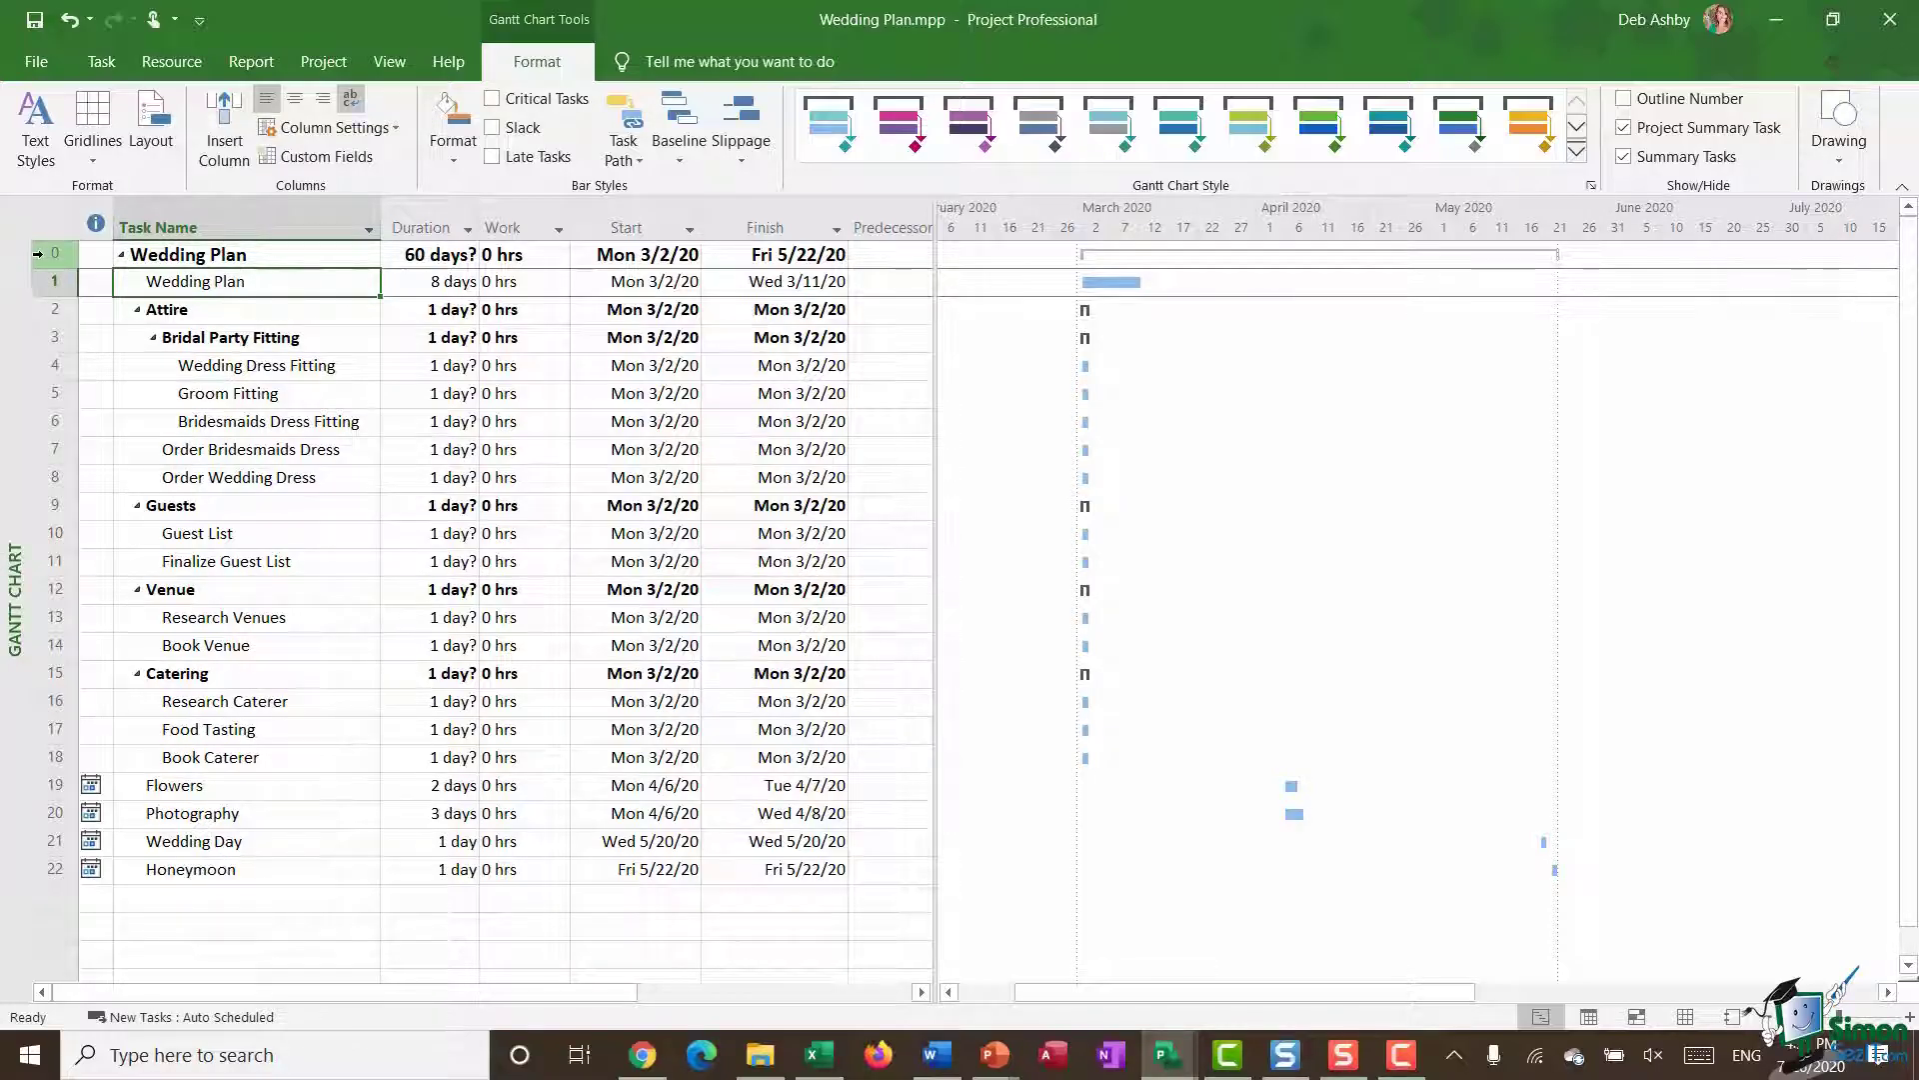
pyautogui.click(37, 254)
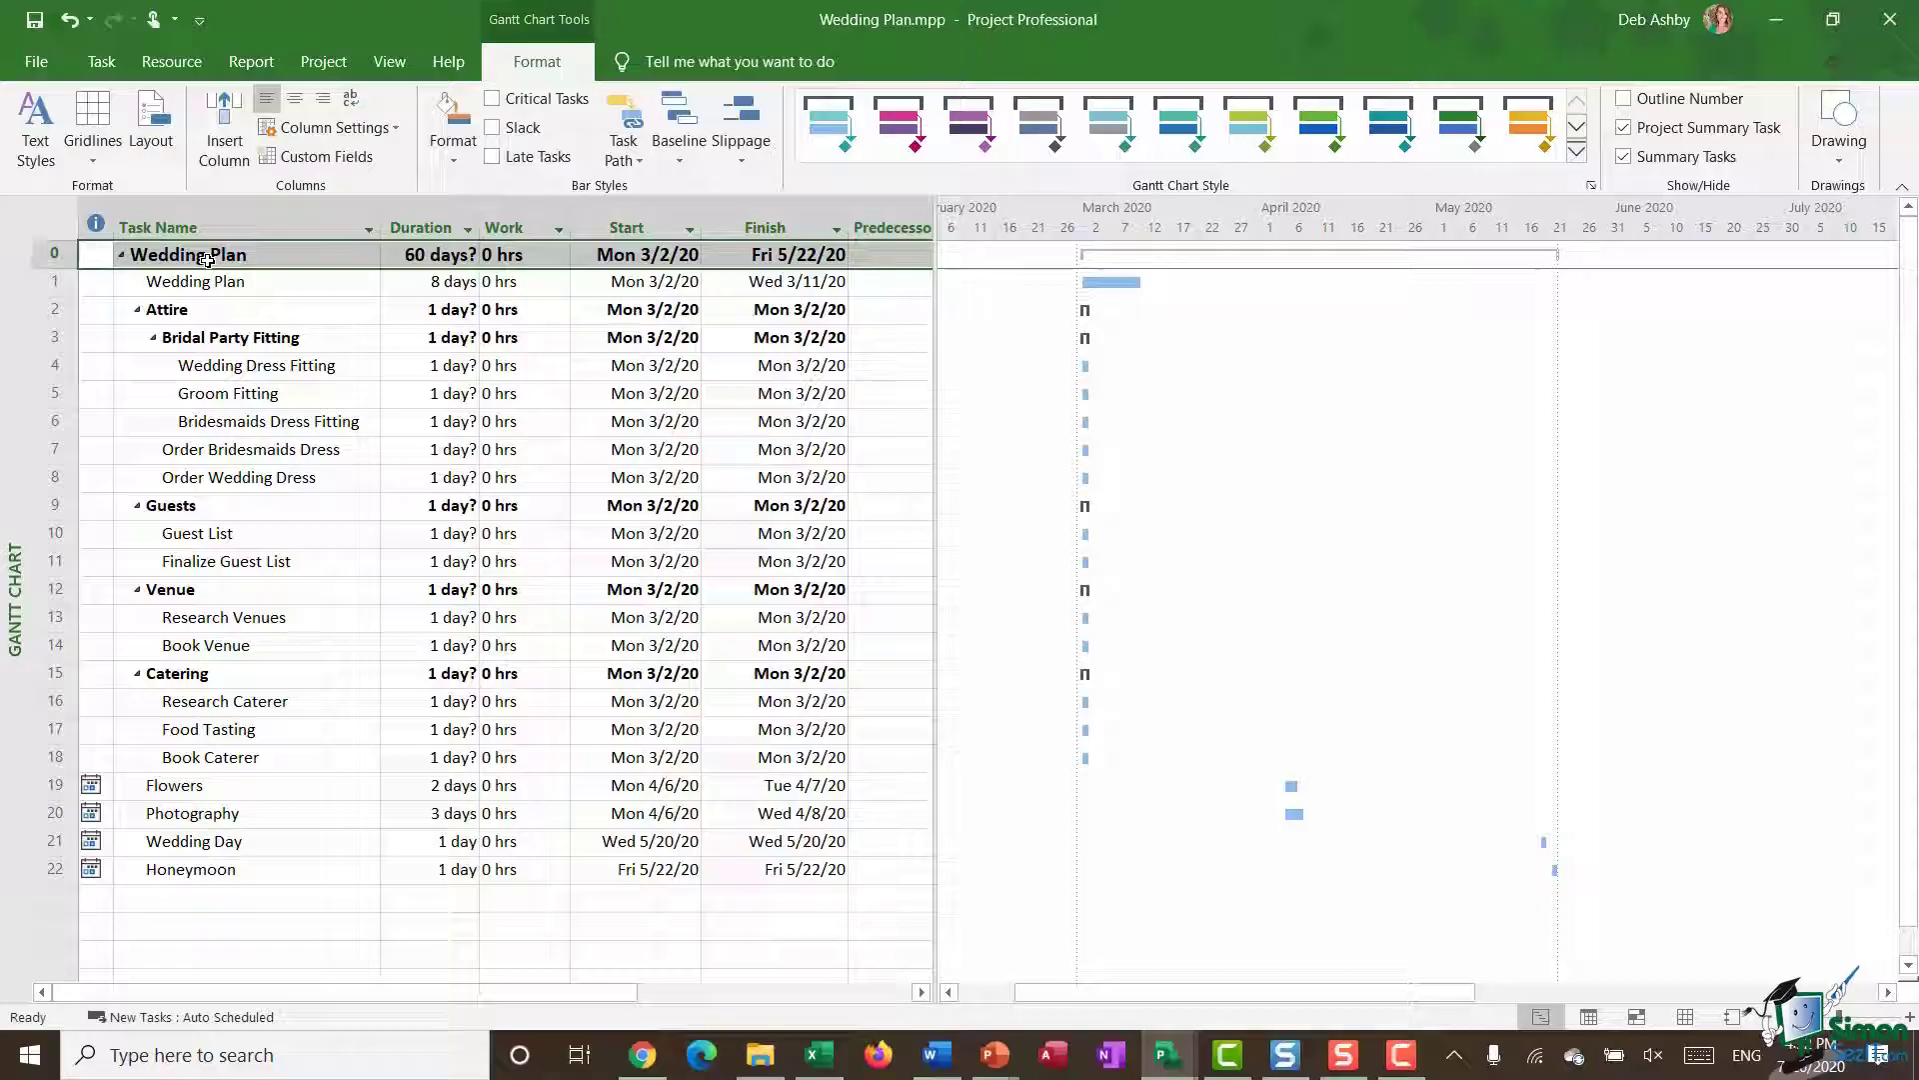